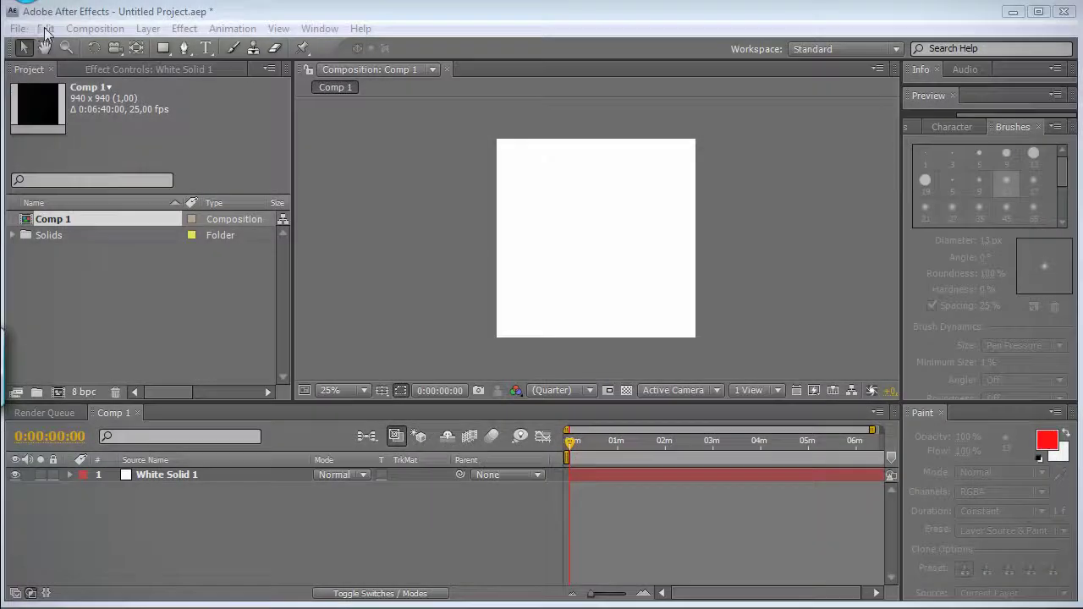
- Open the Composition menu in the untitled project holding Comp 1 and White Solid 1
click(95, 28)
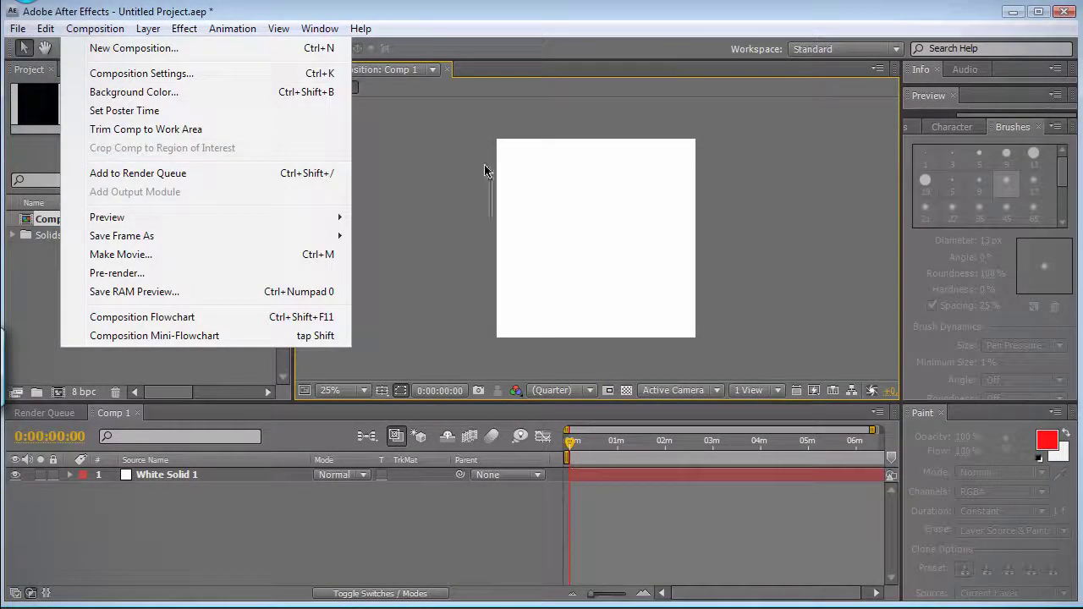
- Browse the Additional Scripts for After Effects CS5 and CS4 page, then switch to the ScriptUI Panels folder
click(508, 178)
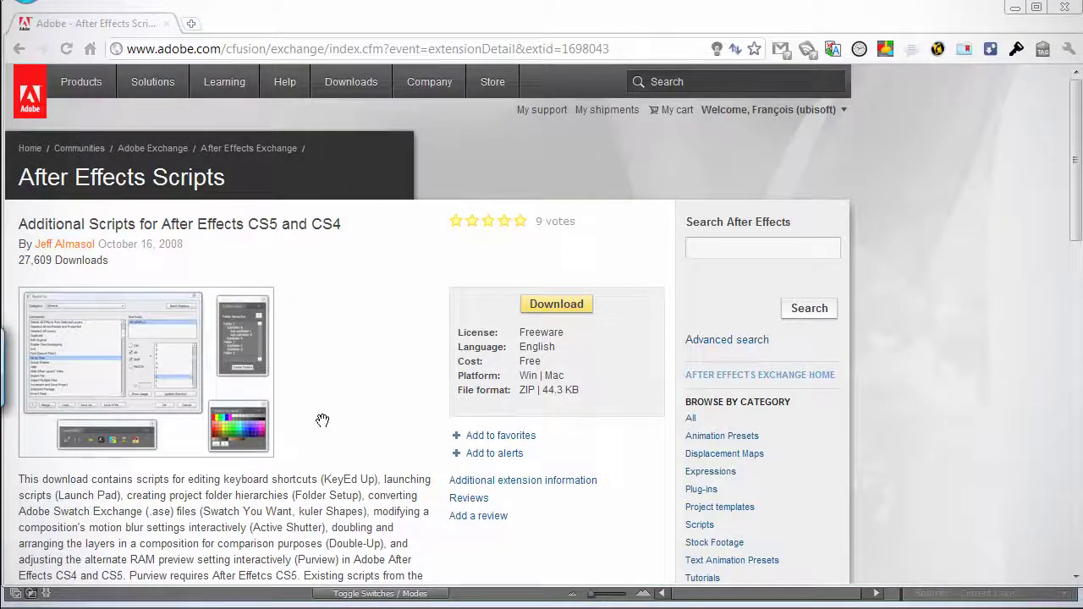
scroll(322, 419, down, 1)
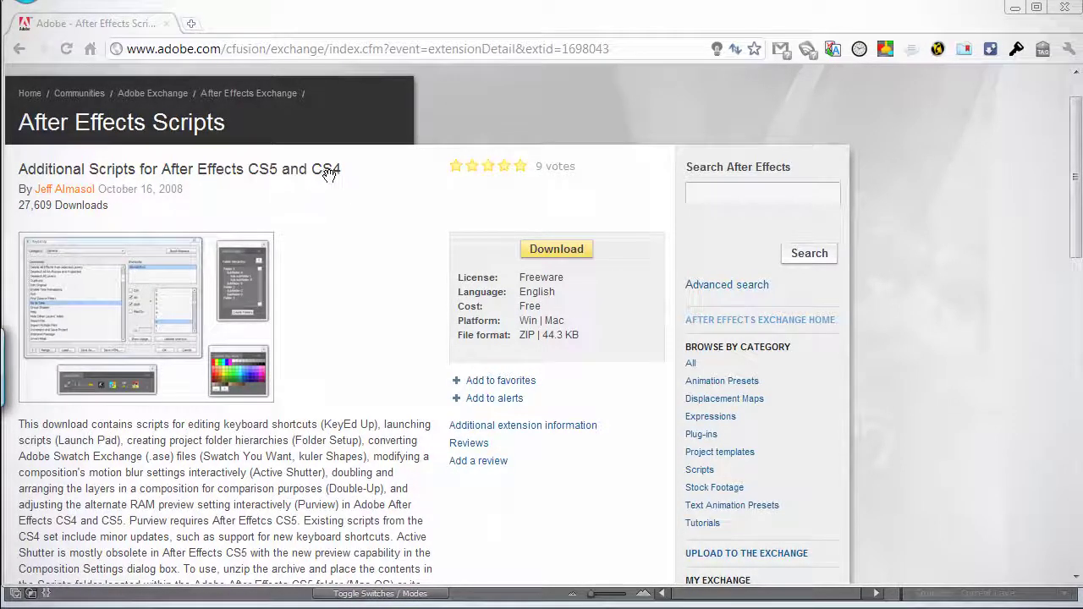
scroll(341, 307, down, 2)
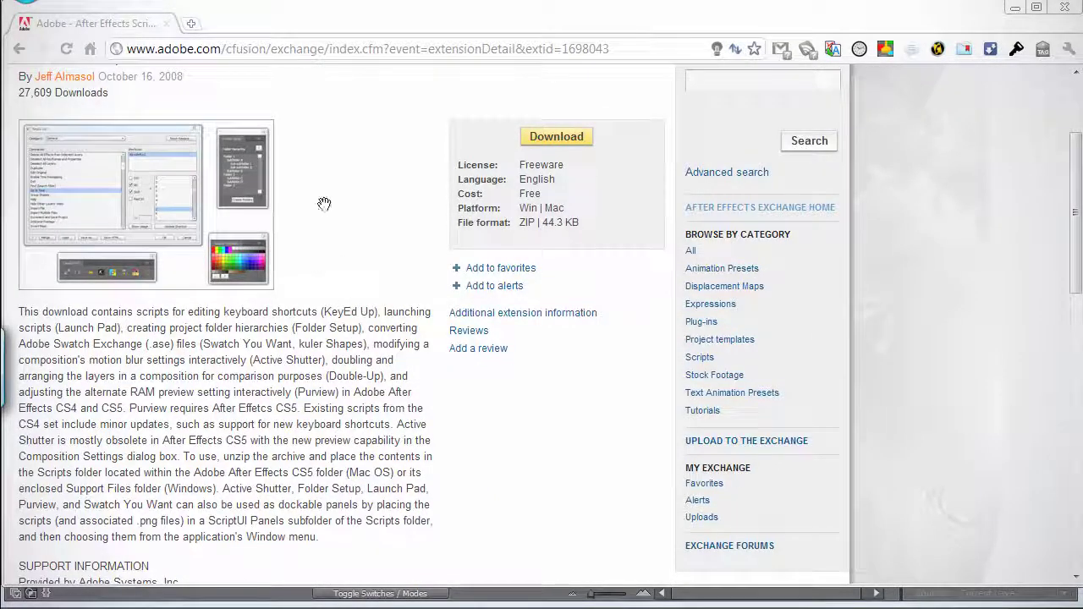
scroll(344, 261, up, 1)
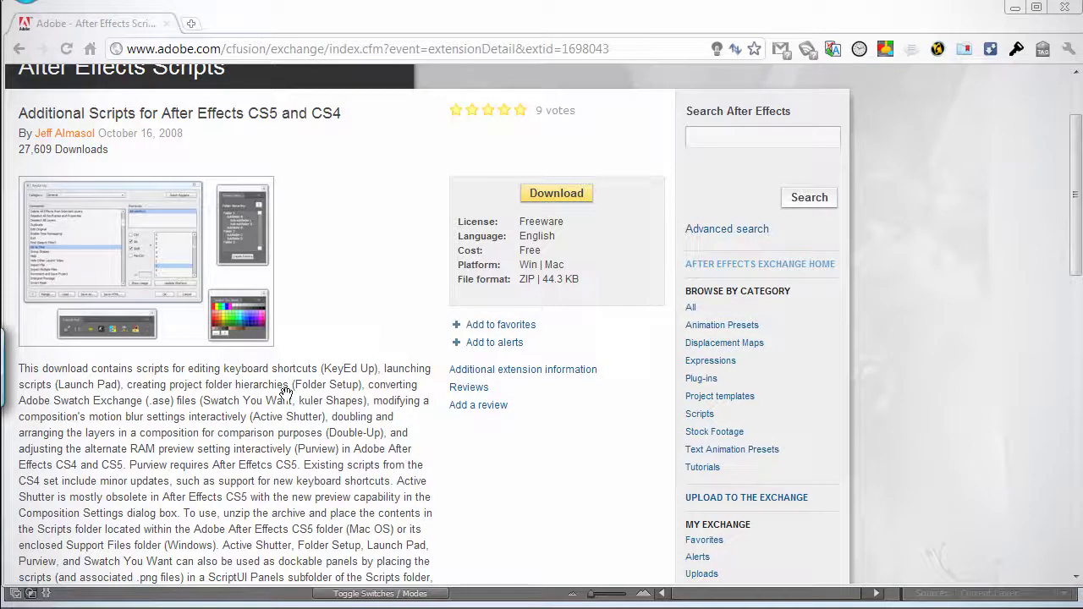
scroll(287, 391, up, 1)
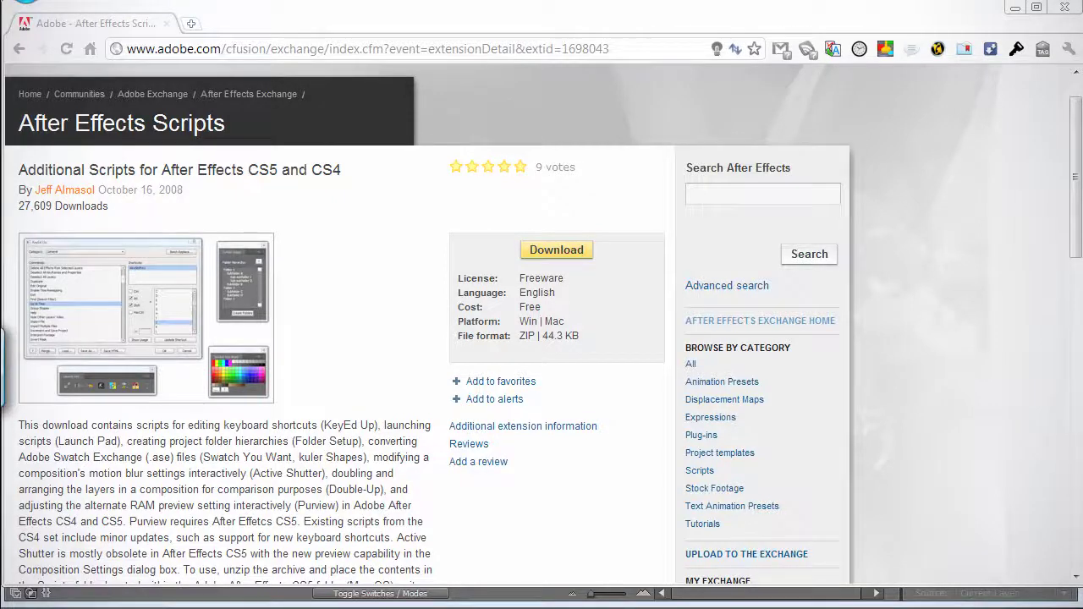
key(alt+Tab)
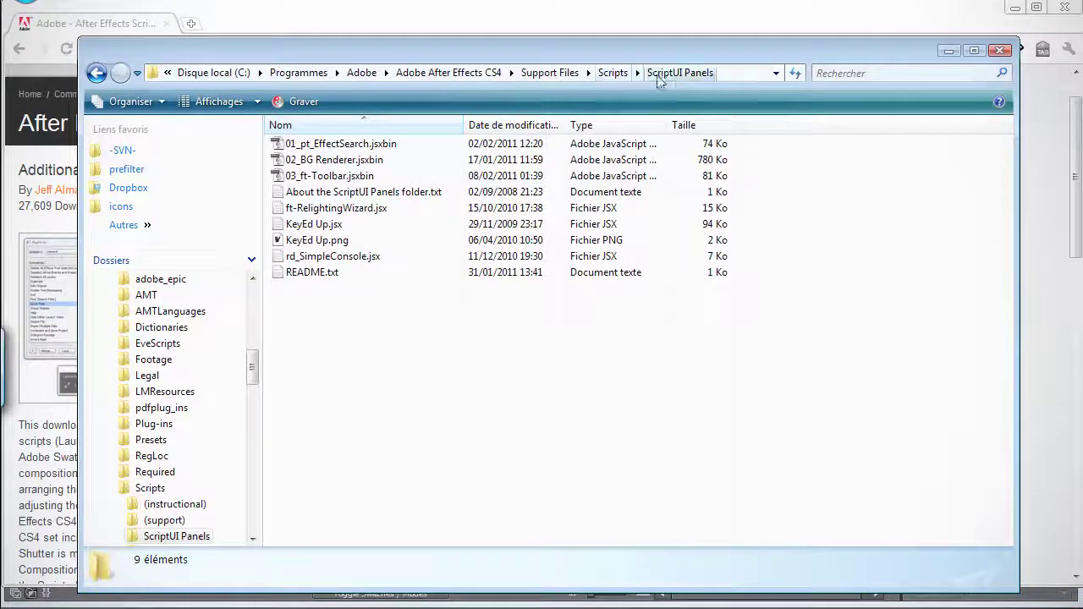
- Select KeyEd Up.jsx in the CS4 ScriptUI Panels folder
click(315, 225)
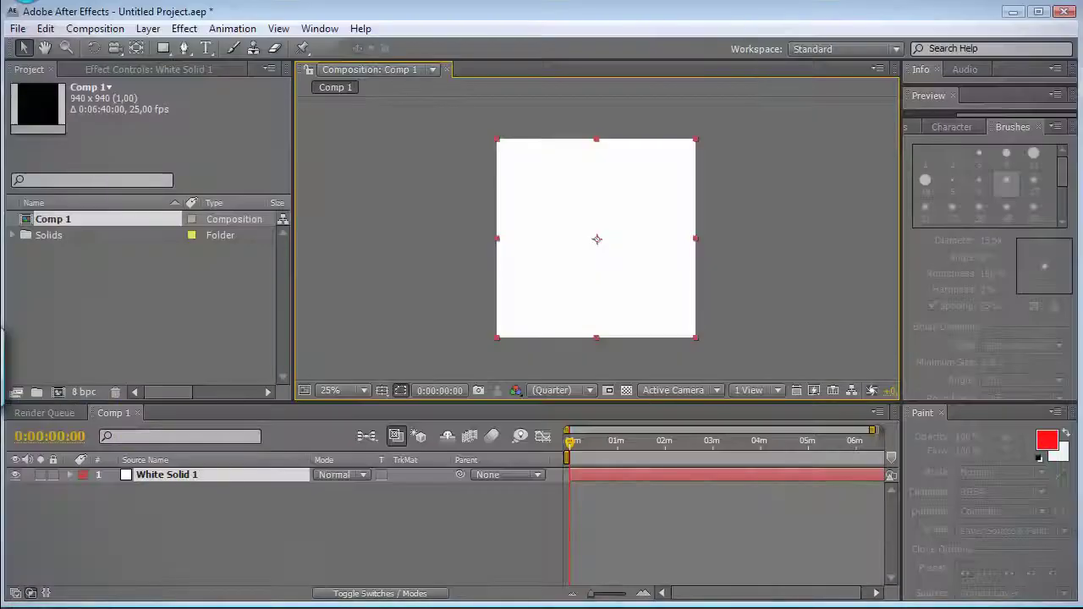
- Launch KeyEd Up.jsx from the Window menu and move its shortcut editor aside
click(320, 29)
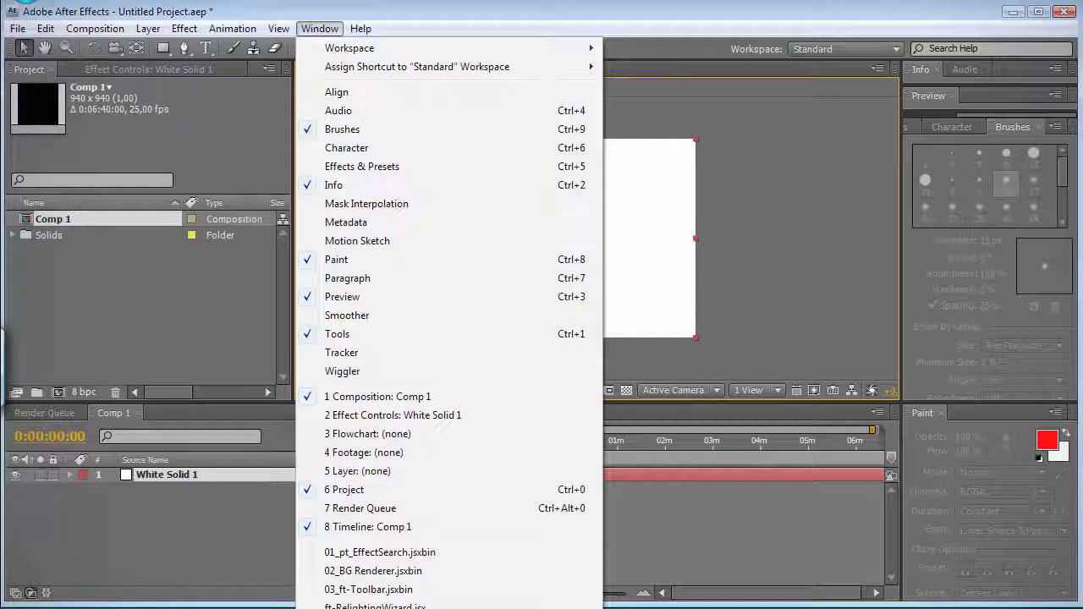
click(423, 606)
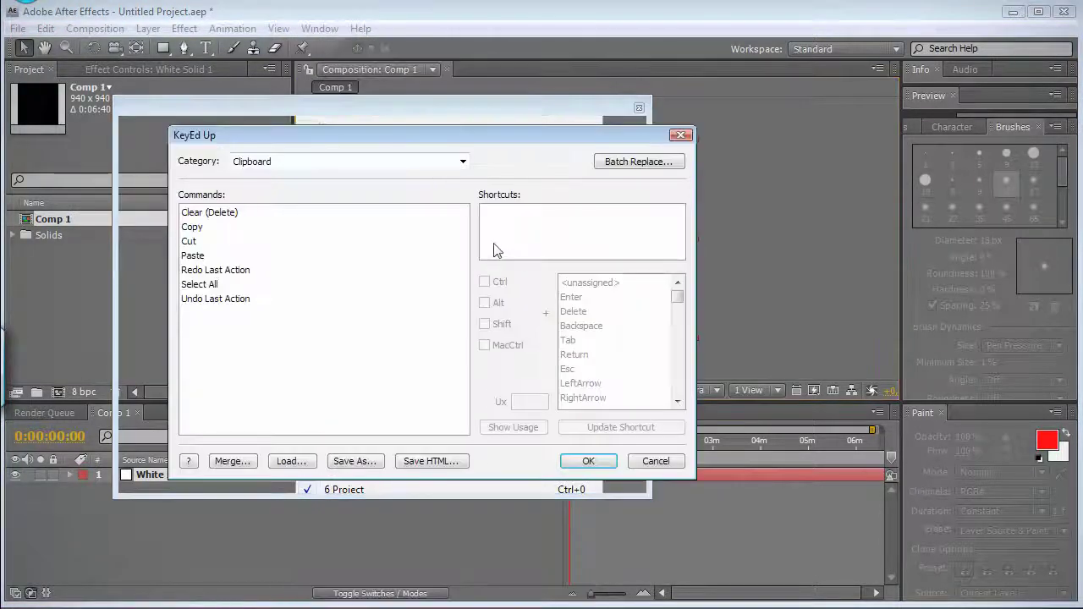
drag(403, 134, 450, 132)
- Browse the Clipboard commands to see Cut's Ctrl+X shortcut, then close the editor
click(321, 161)
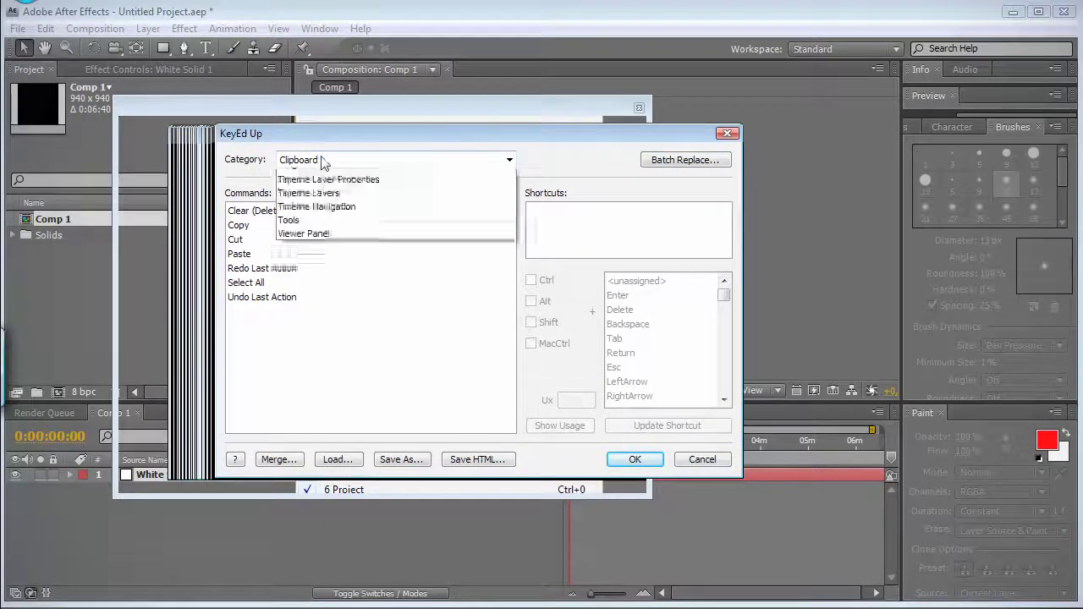
click(249, 286)
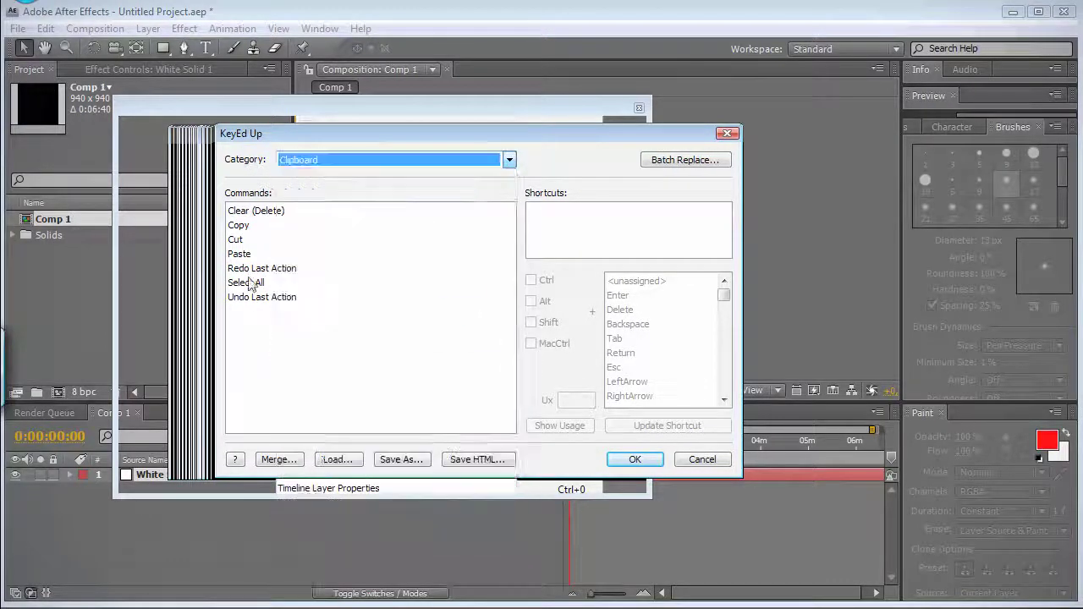
click(250, 286)
click(251, 269)
click(246, 239)
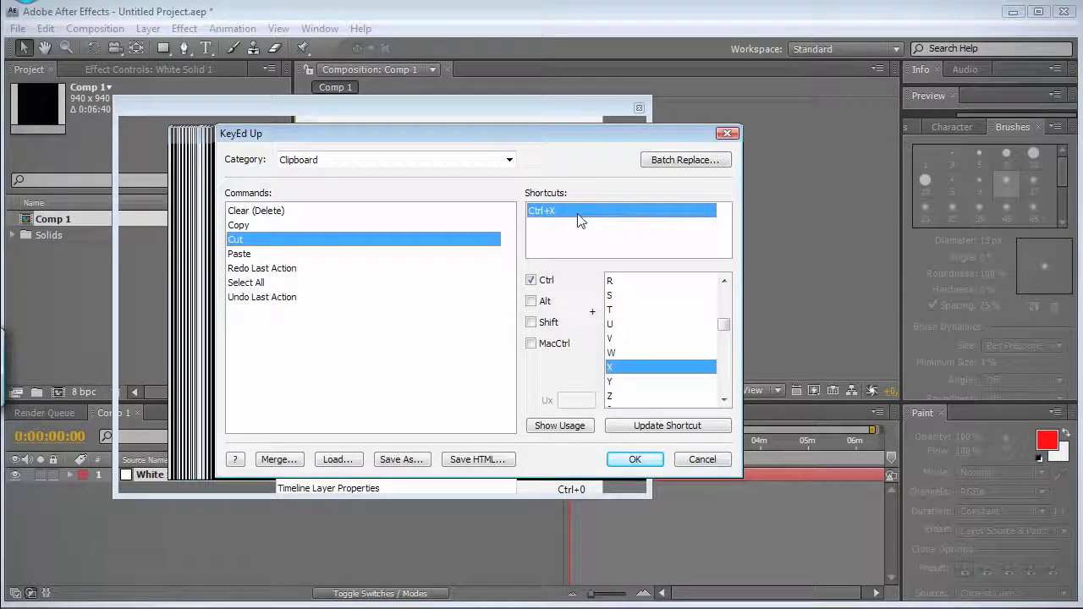
click(694, 462)
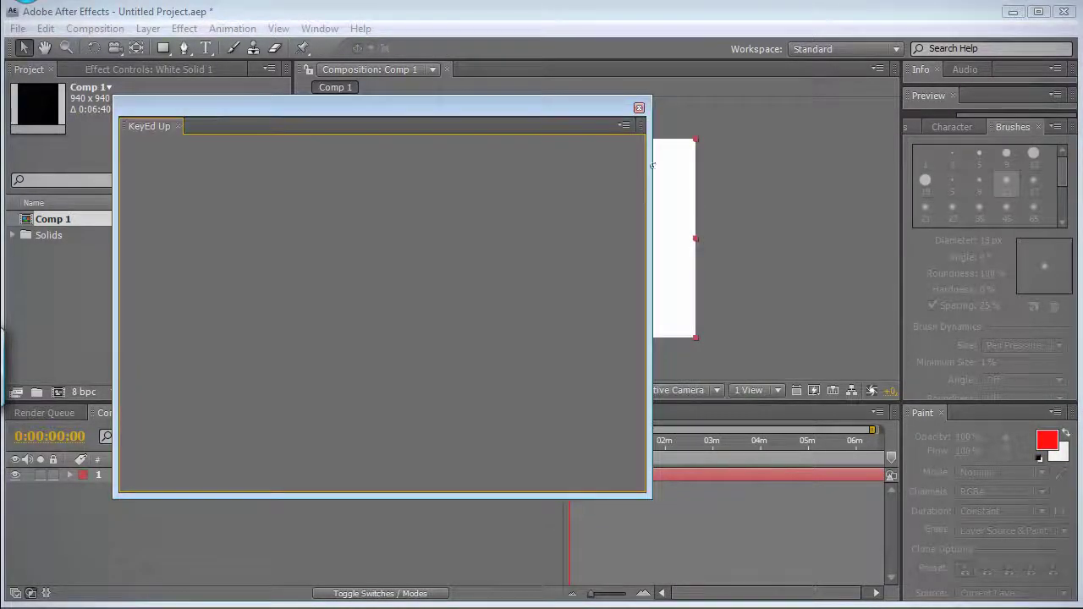
- Close the empty KeyEd Up window and set Comp 1's current time to 0:01:17:16
click(639, 108)
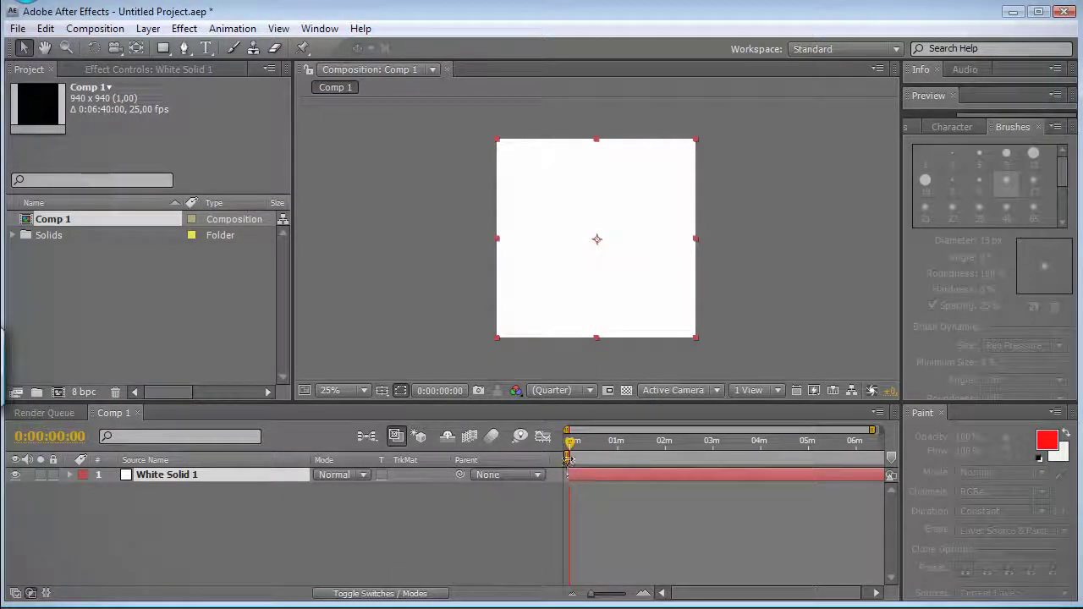
drag(569, 453, 615, 451)
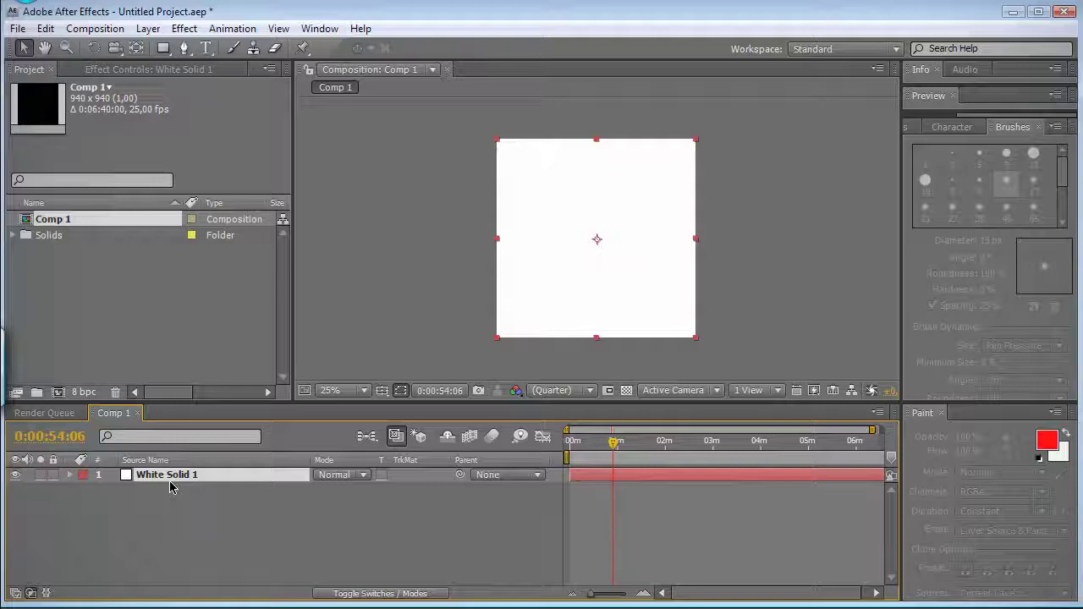
click(761, 441)
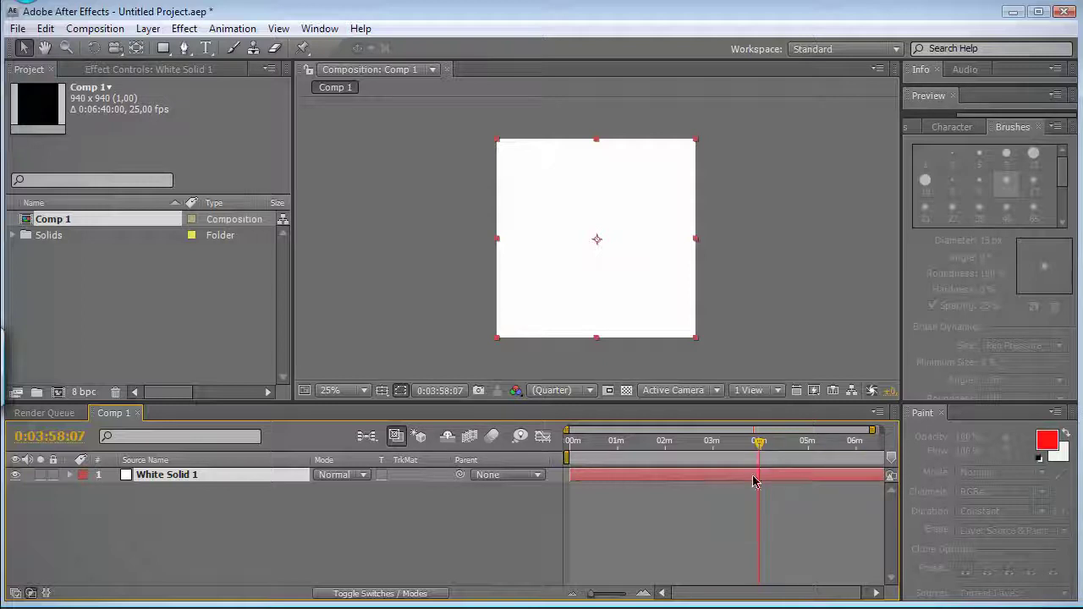
drag(759, 442, 634, 453)
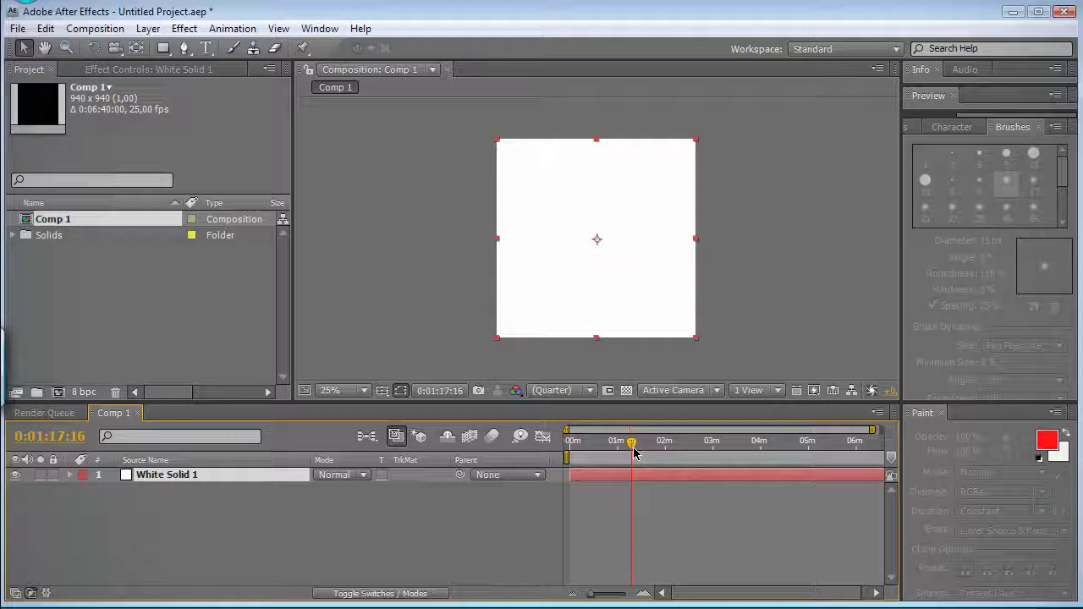
click(508, 520)
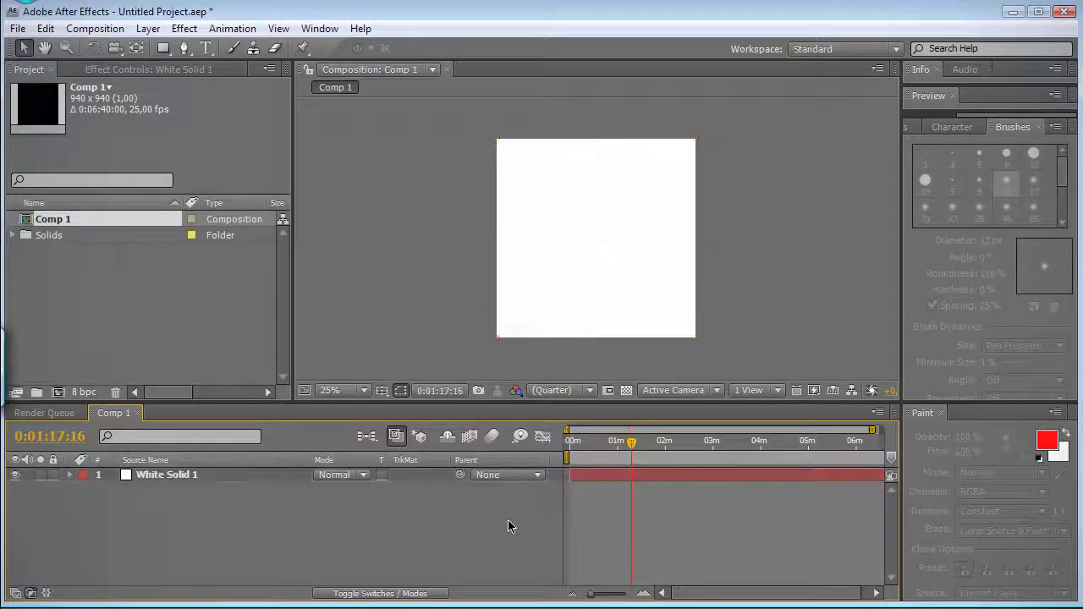
- Relaunch KeyEd Up and switch its category to Timeline Navigation
click(320, 29)
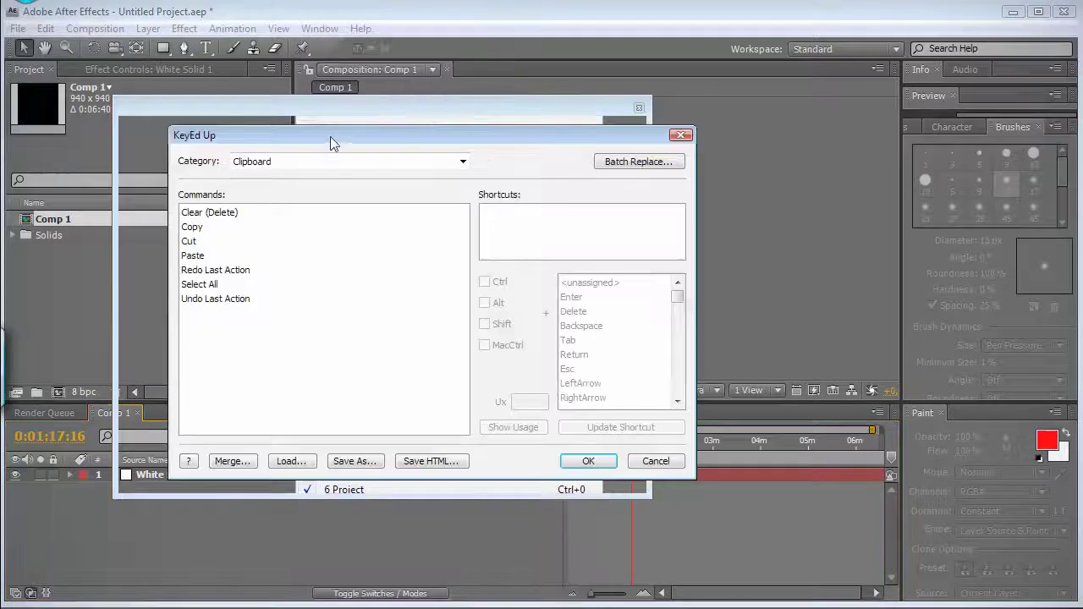
drag(330, 136, 353, 114)
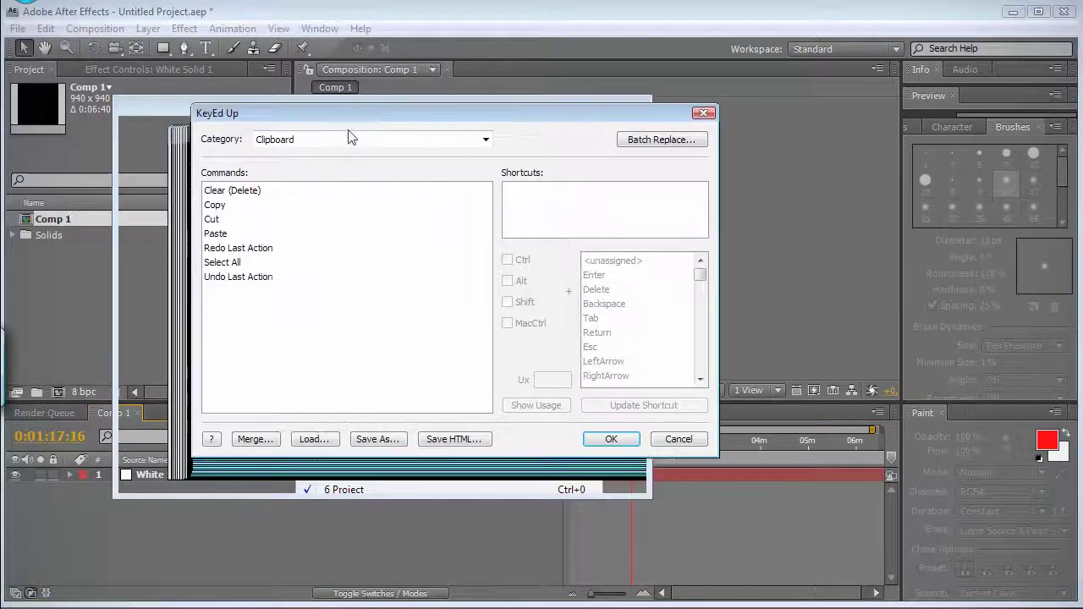
click(351, 139)
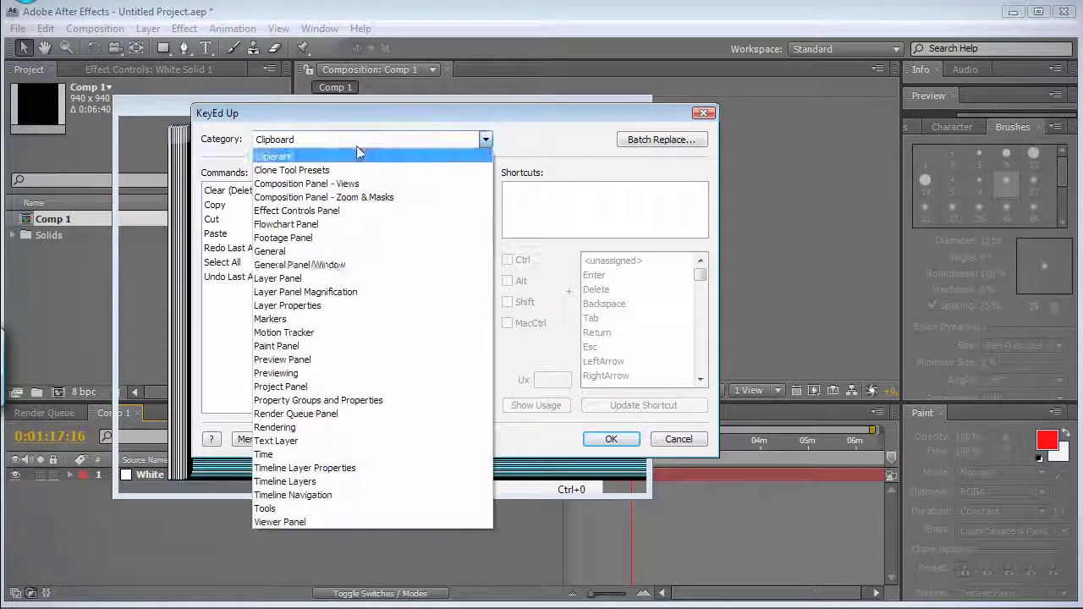
click(326, 497)
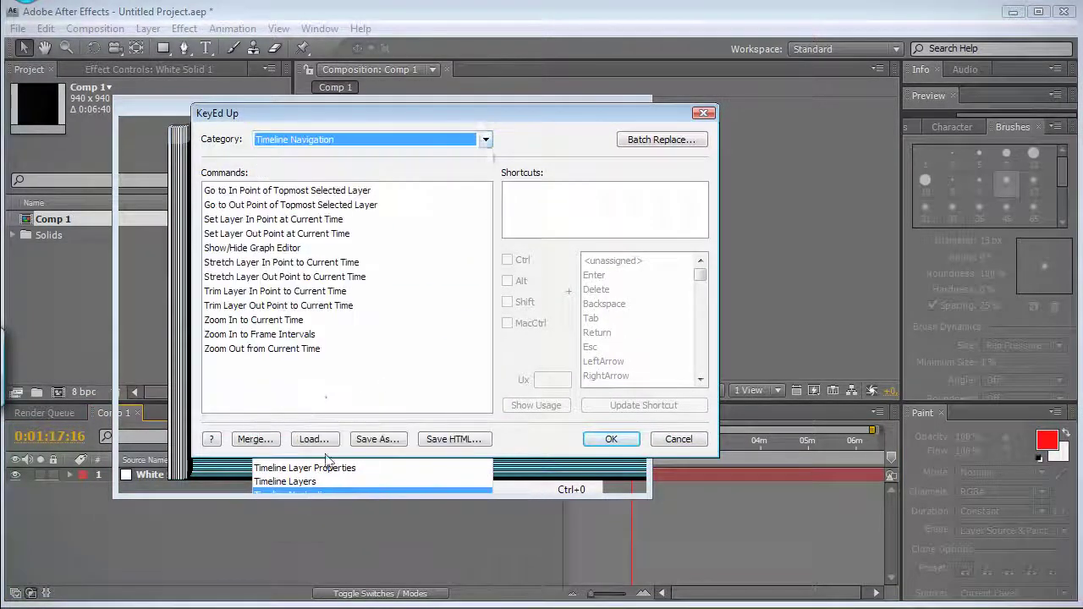
- Pick Alt+B for Trim Layer In Point to Current Time and confirm it's unused
click(222, 293)
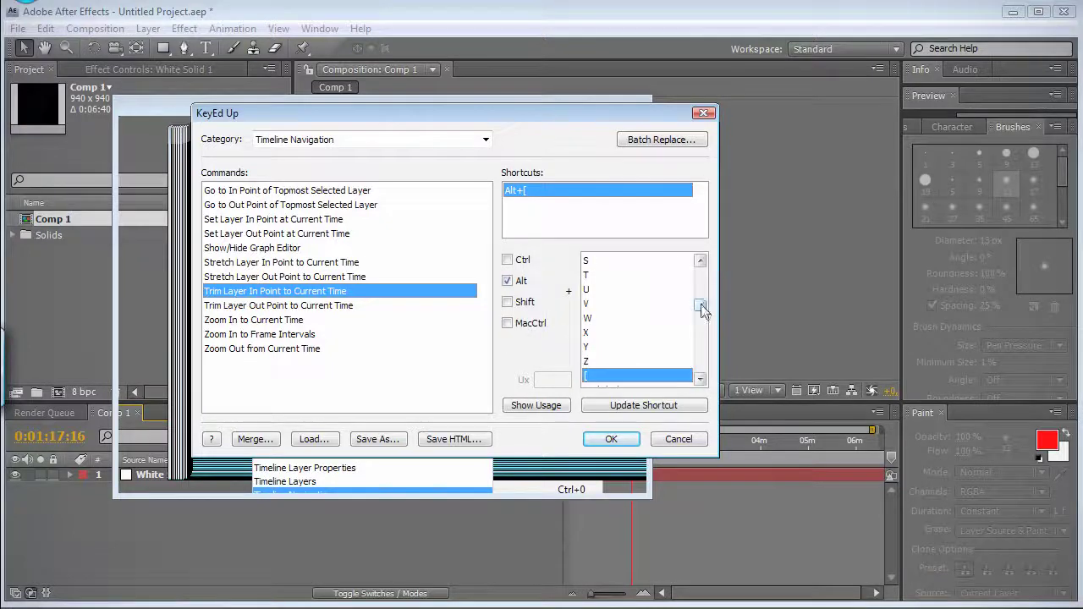
drag(701, 303, 701, 293)
click(602, 318)
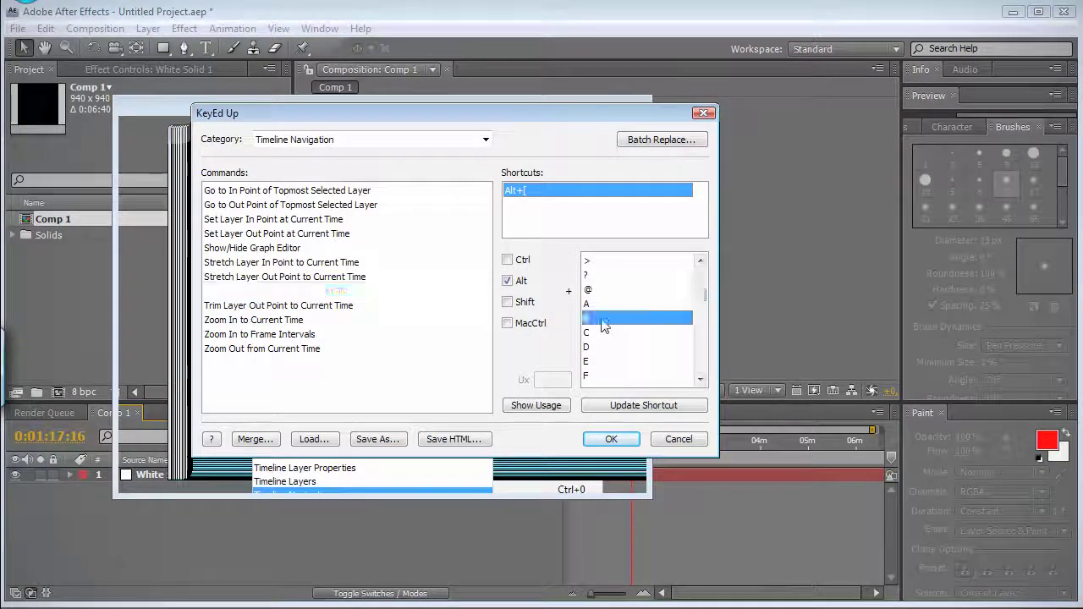
click(545, 407)
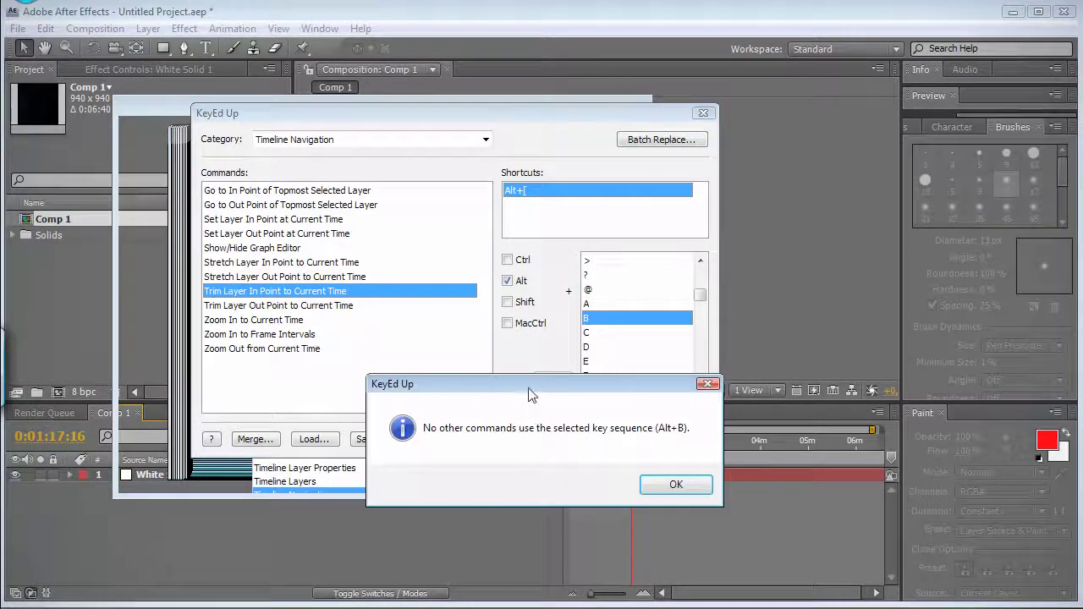
drag(525, 388, 426, 282)
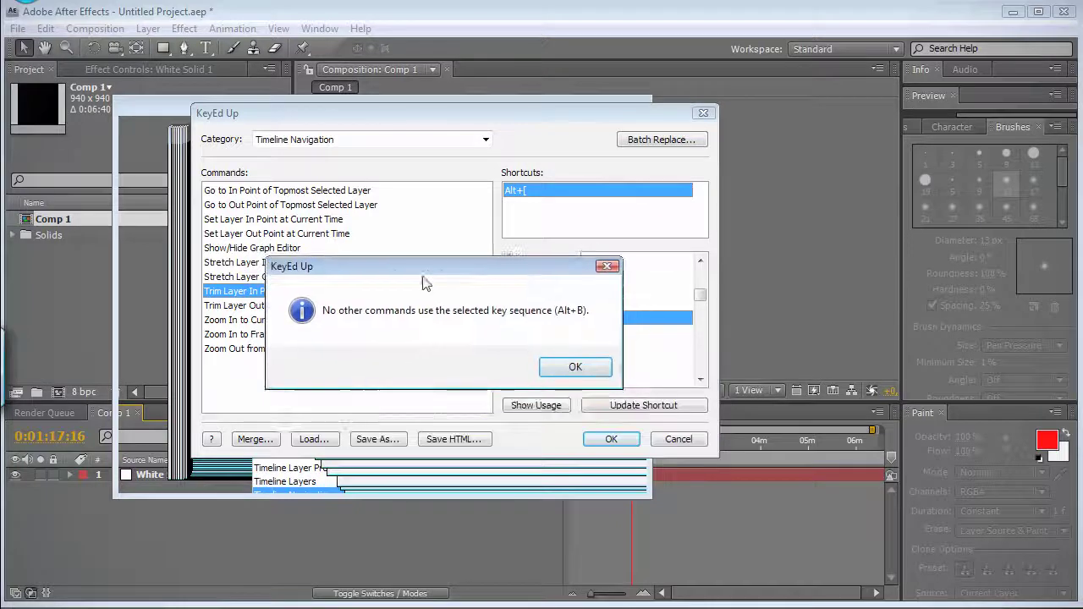
click(576, 366)
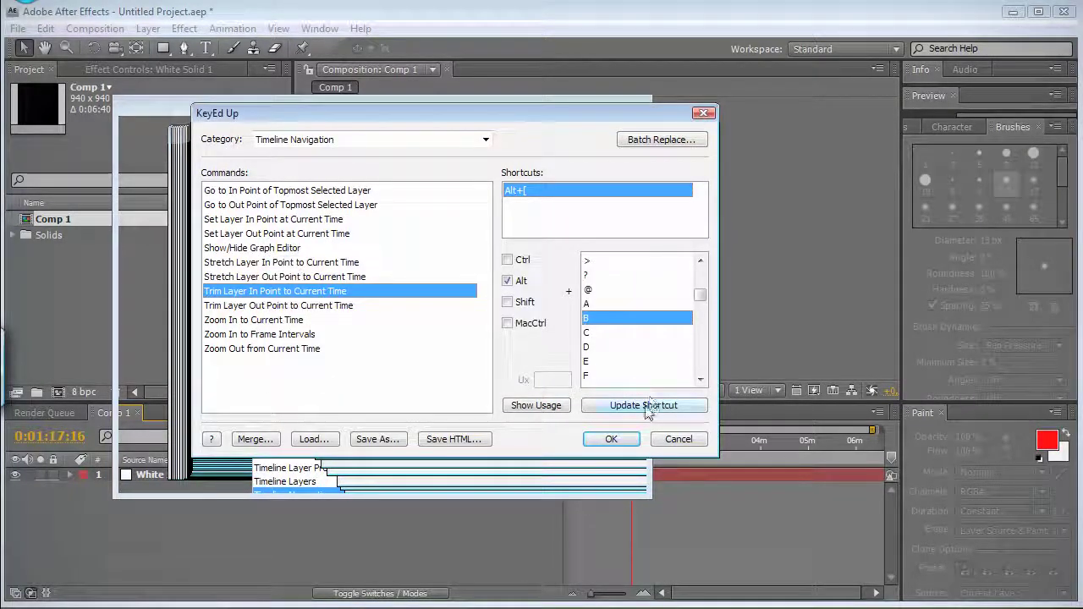
- Apply Alt+B to Trim Layer In Point and select Trim Layer Out Point to Current Time
click(648, 404)
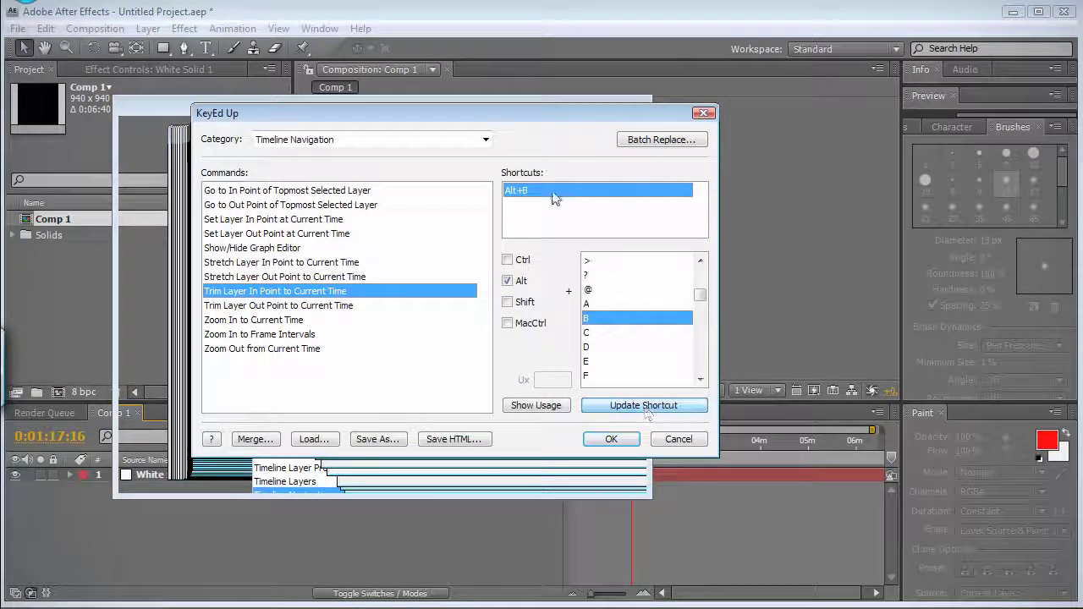
click(304, 307)
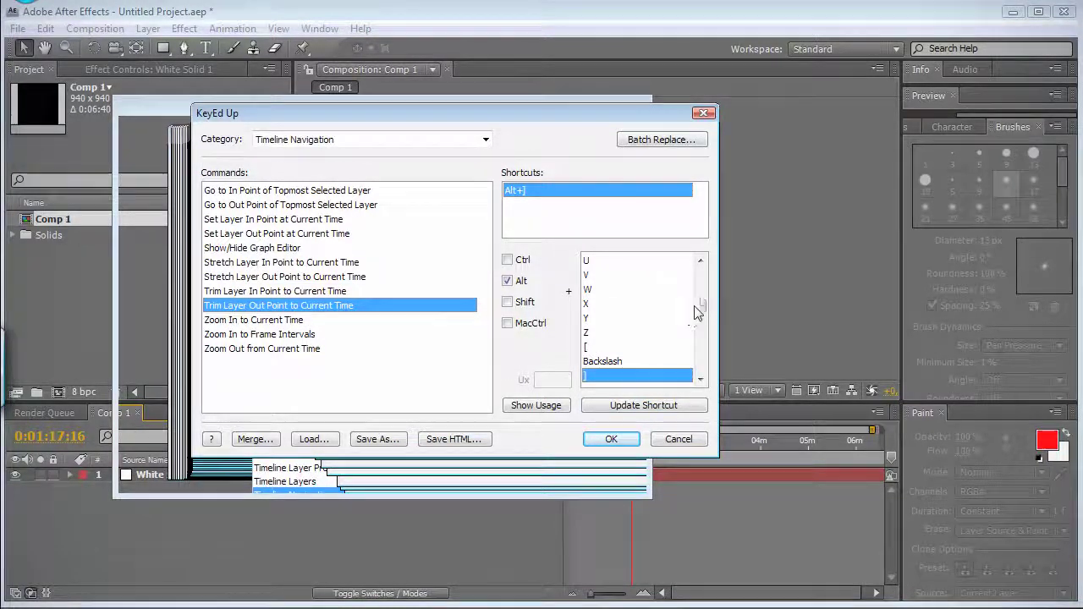
scroll(702, 308, up, 3)
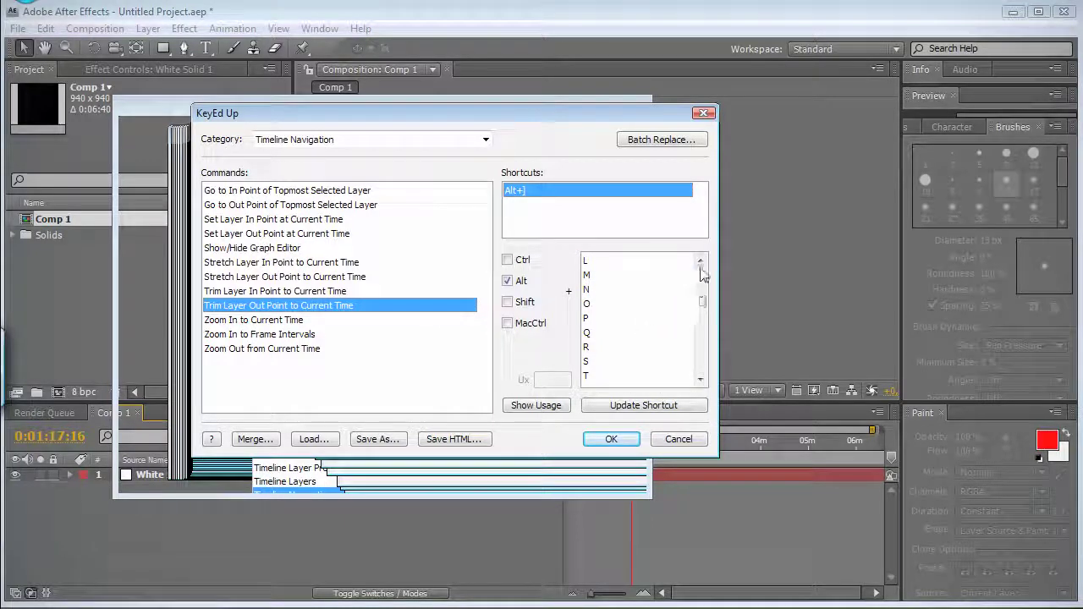
click(700, 260)
click(700, 261)
click(700, 261)
click(700, 260)
click(700, 261)
click(700, 260)
click(700, 260)
click(700, 261)
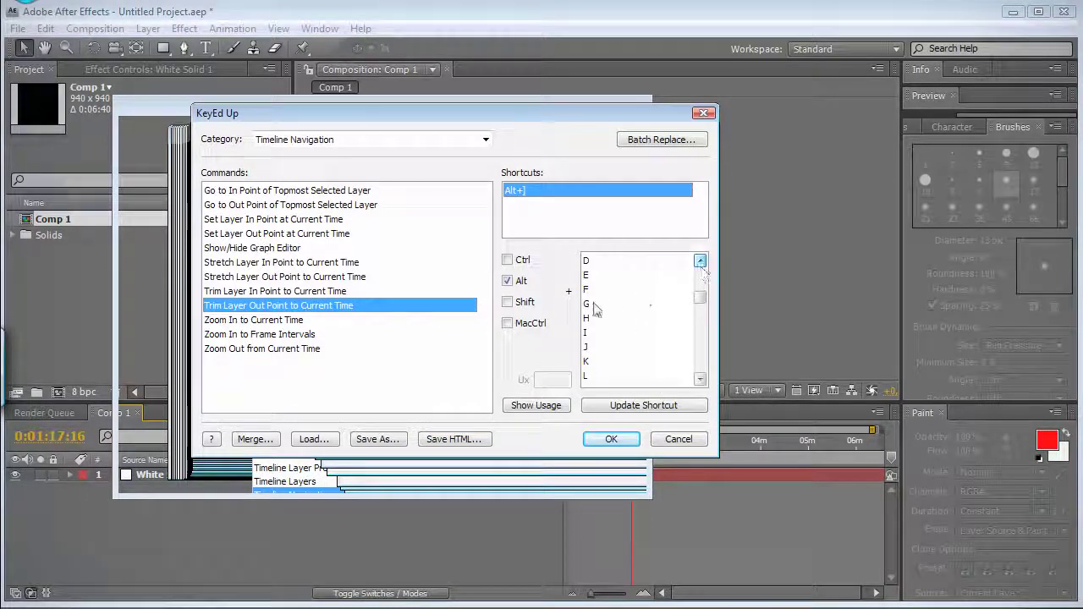
- Assign the unused Alt+E to Trim Layer Out Point, save, and acknowledge the restart notice
click(594, 276)
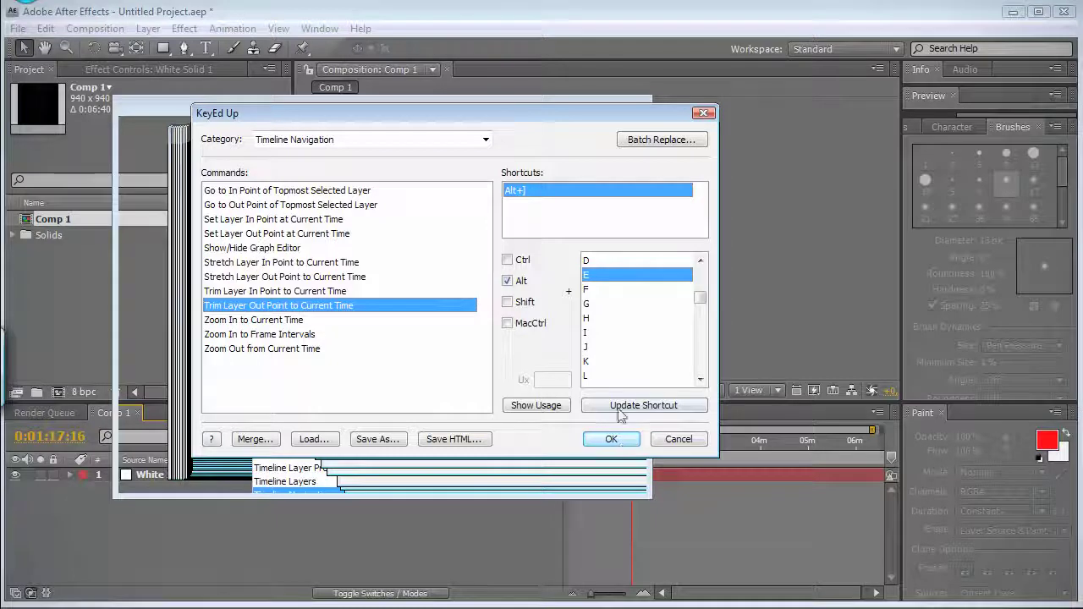
click(521, 407)
drag(449, 395, 268, 243)
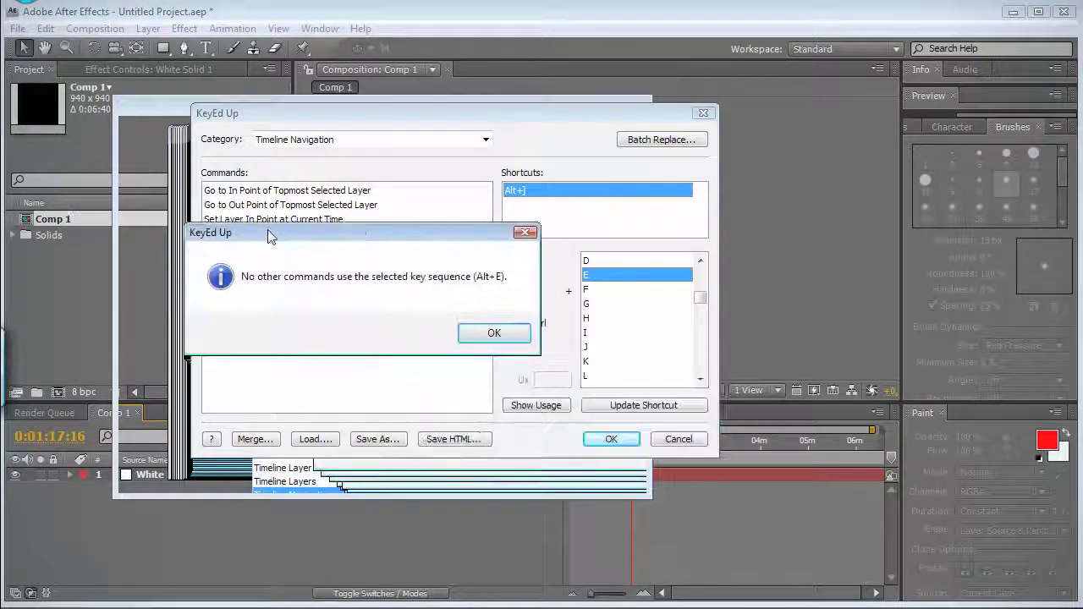
click(491, 333)
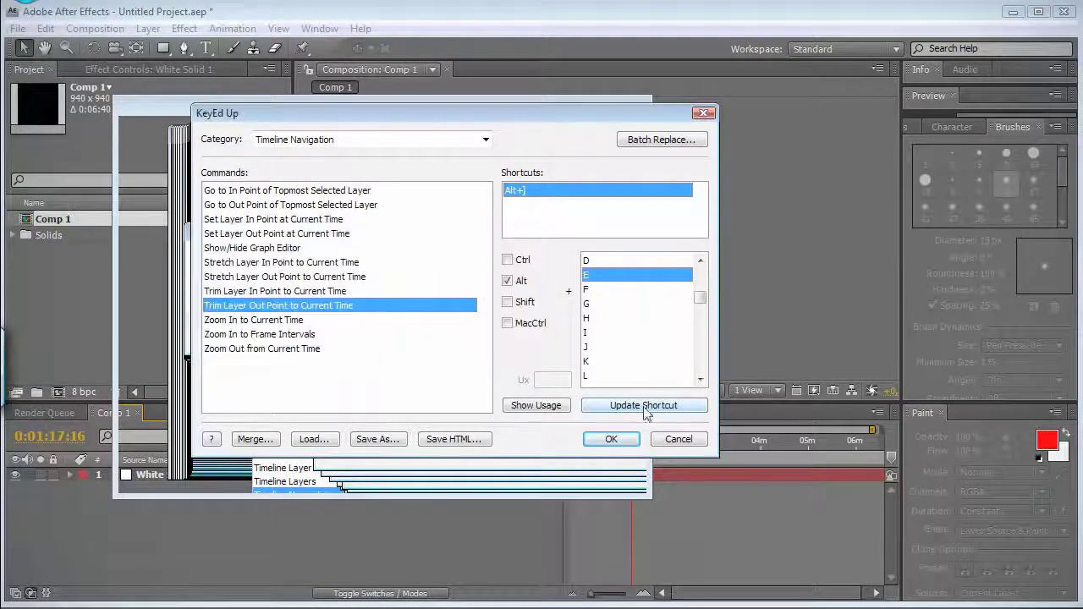
click(633, 405)
click(611, 439)
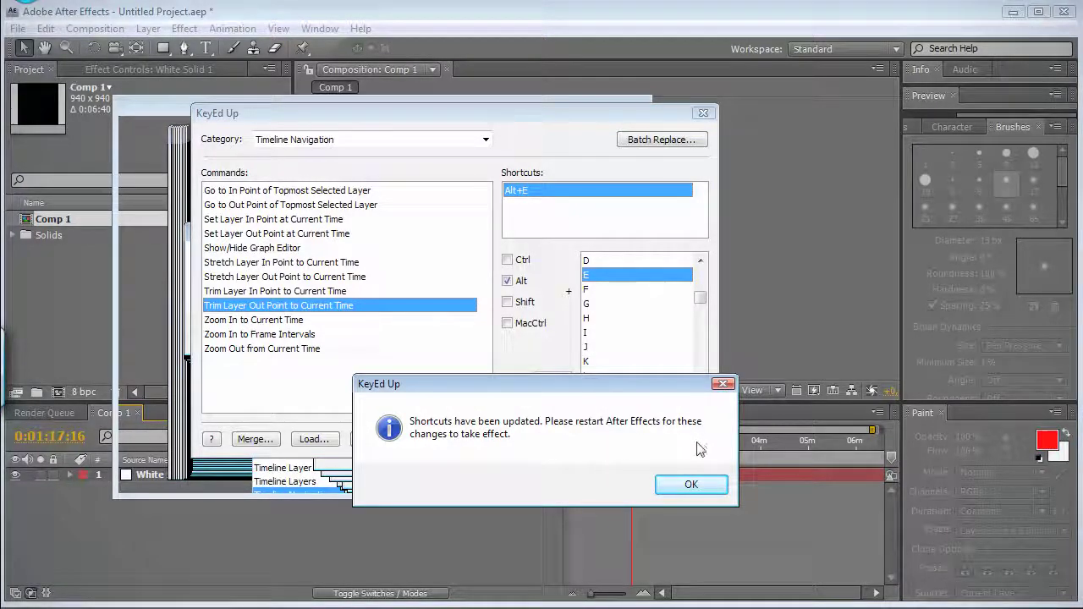
click(689, 487)
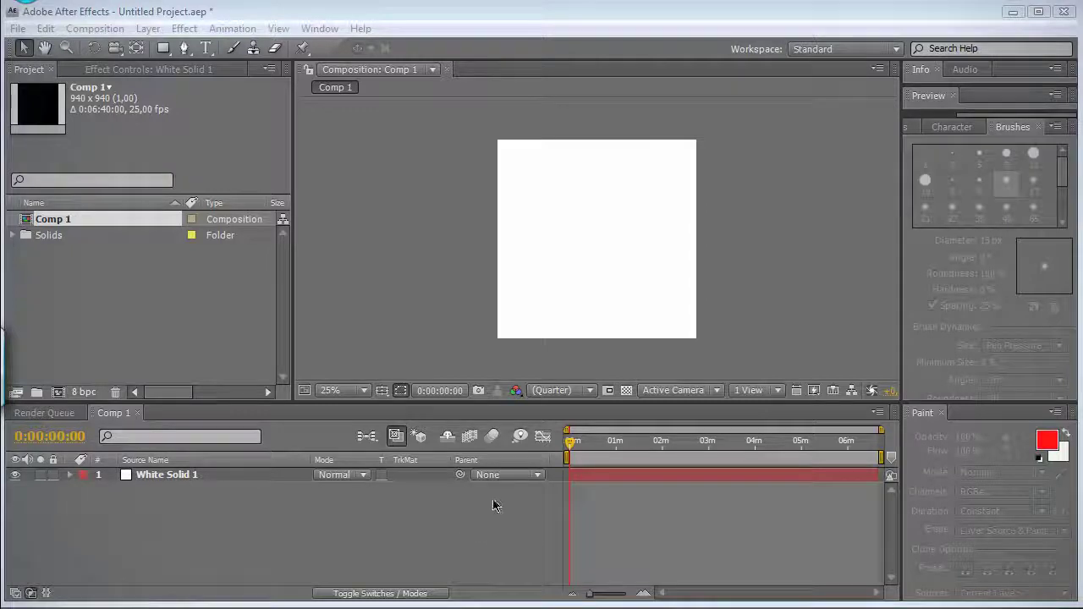
- Trim White Solid 1 to start near 1 minute and end at 0:04:01:02, then slide it earlier
drag(571, 442, 618, 443)
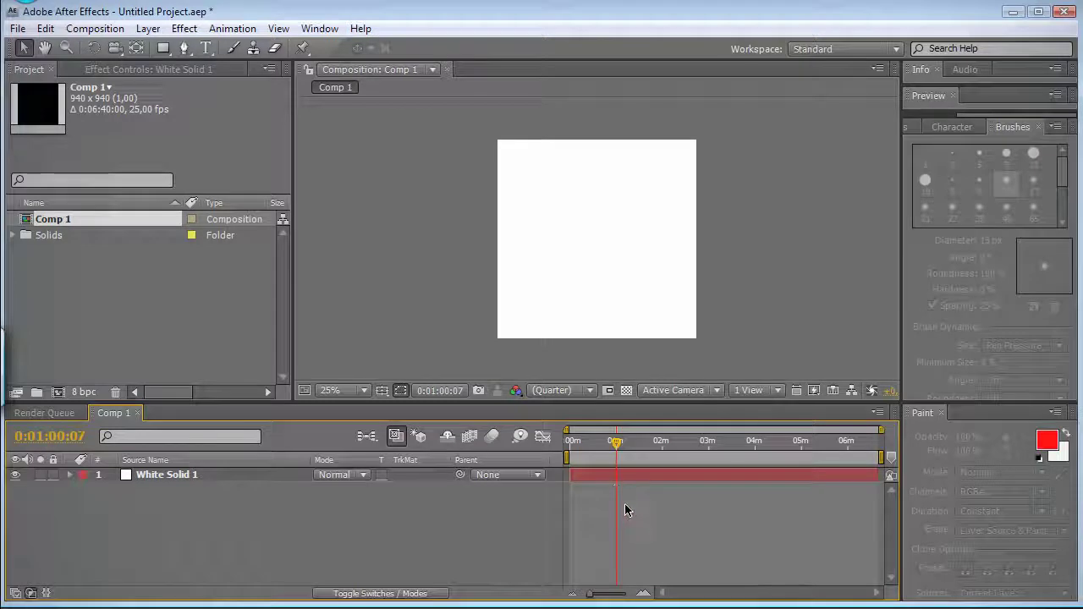
click(233, 480)
key(alt+bracketleft)
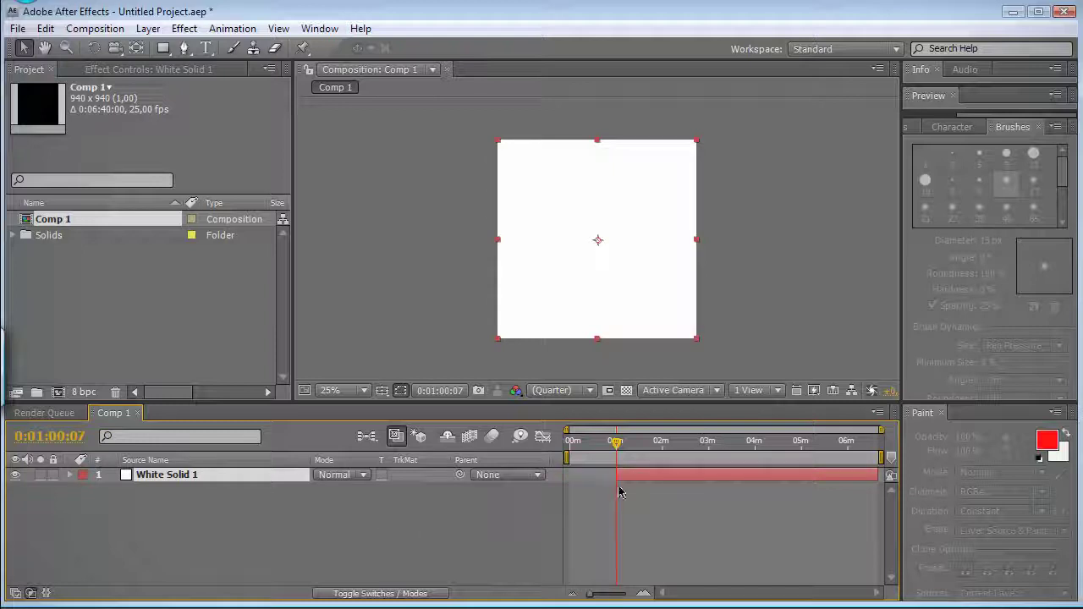
drag(616, 442, 756, 442)
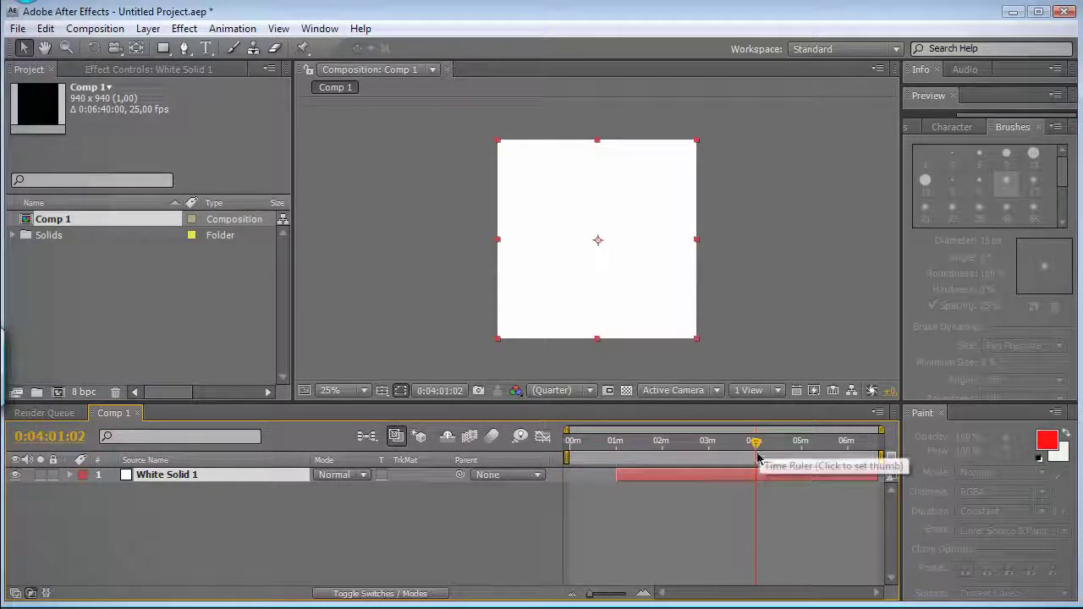
key(alt+bracketright)
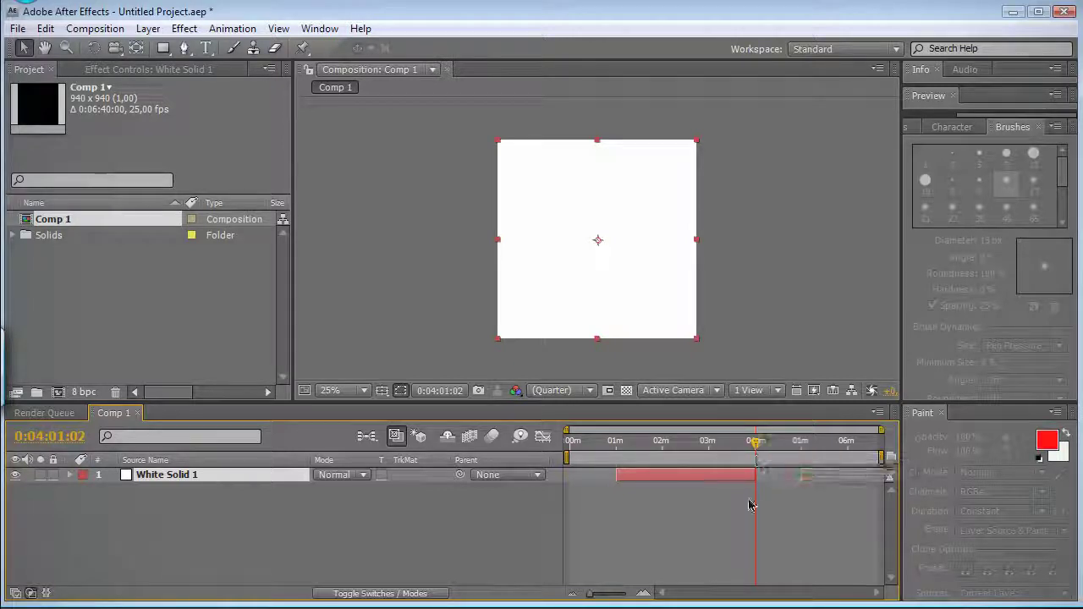
mouse_move(708, 479)
mouse_down()
mouse_move(723, 480)
mouse_move(679, 479)
mouse_move(743, 482)
mouse_move(694, 481)
mouse_up()
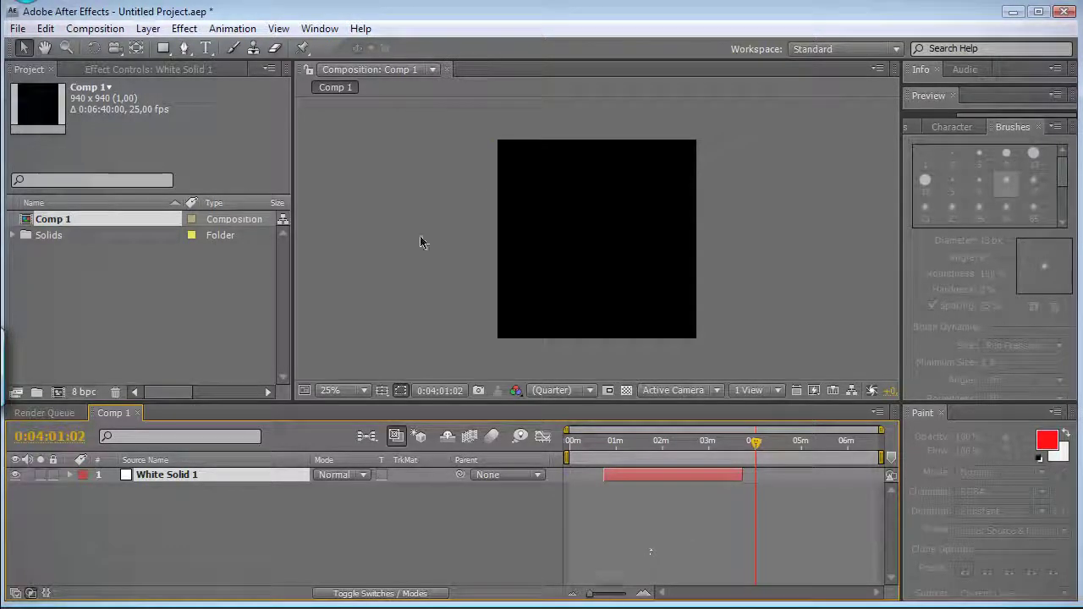
- Start the KeyEd Up shortcut editor again and drag it aside
click(319, 28)
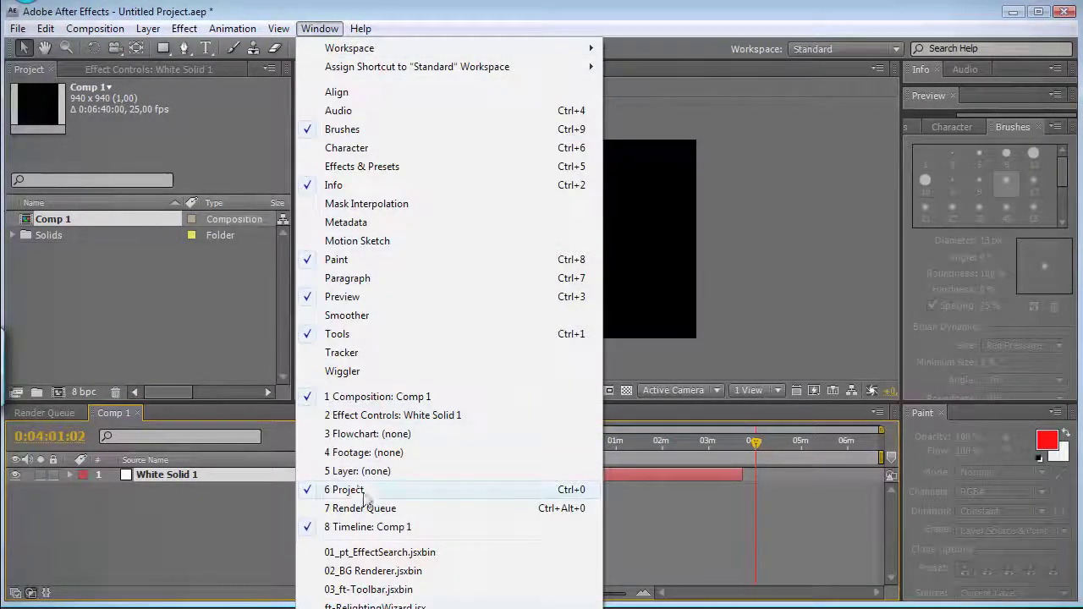
click(367, 593)
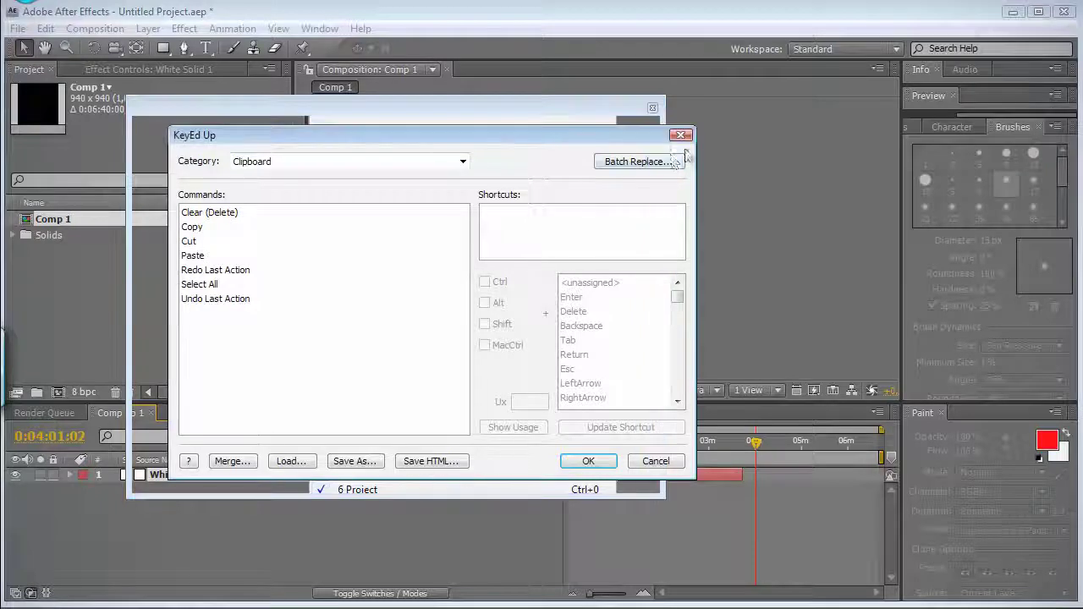
drag(520, 140, 567, 161)
- Review the command categories, close the editor and empty panel, and reopen the Window menu
click(421, 165)
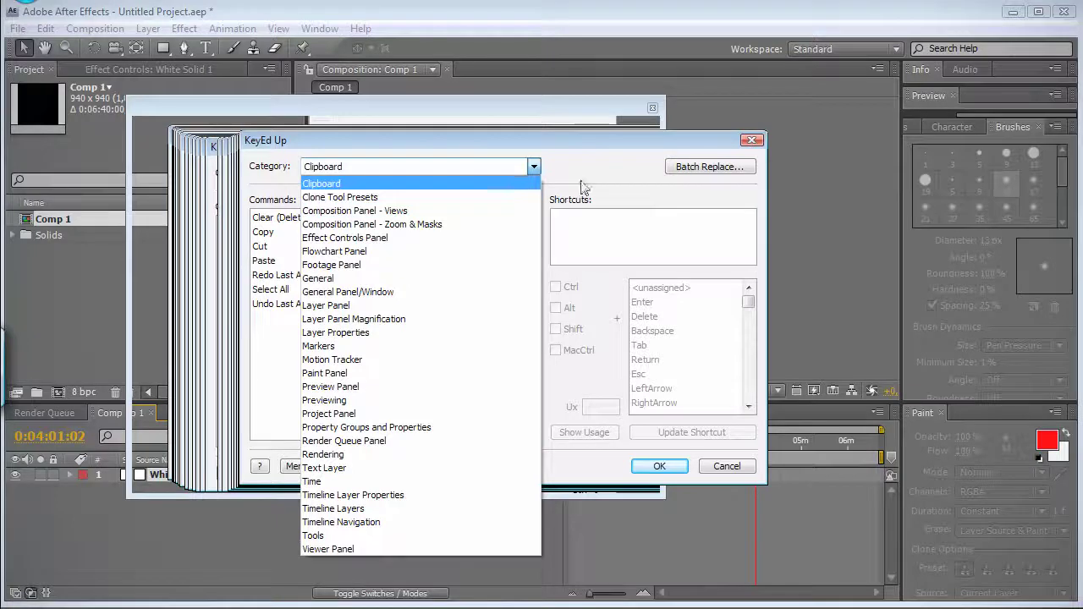
click(614, 161)
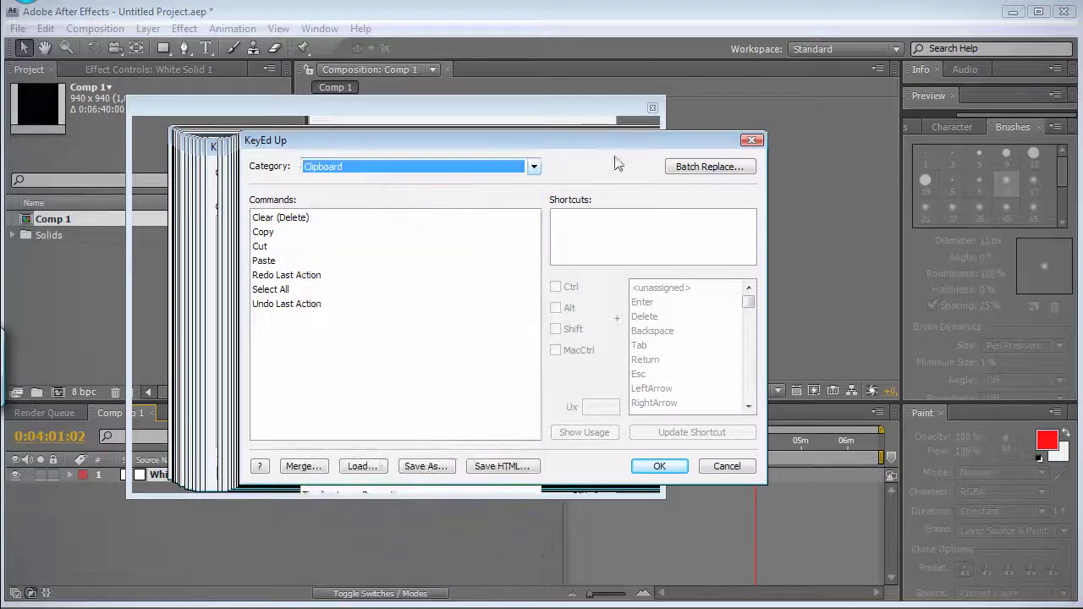
click(752, 140)
click(653, 108)
click(320, 28)
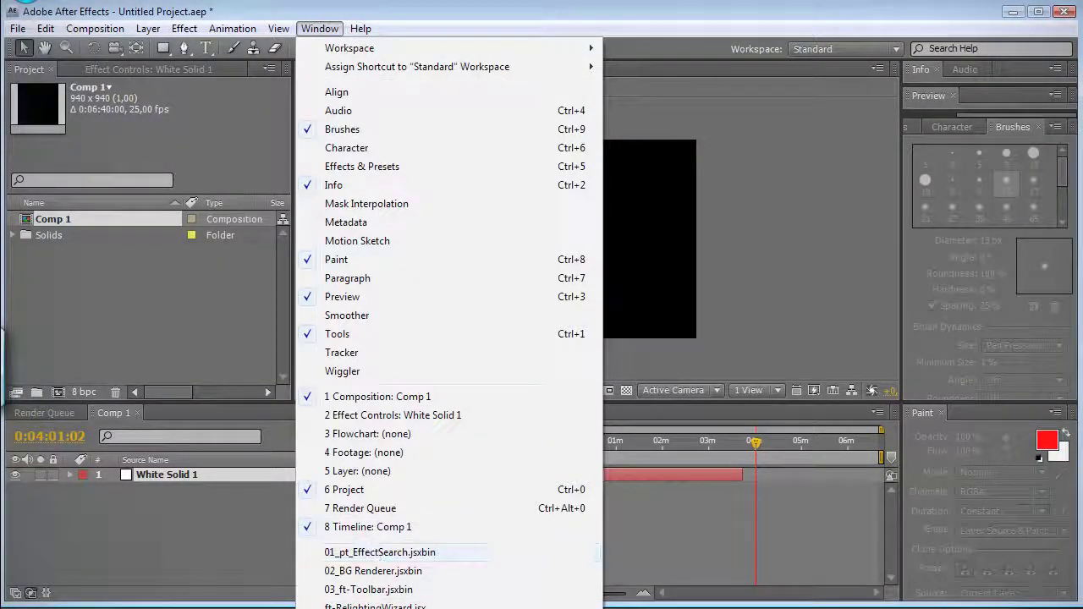
- In KeyEd Up, view General's Run Script # 1 bound to Shift+B, then close the editor and panel
click(380, 552)
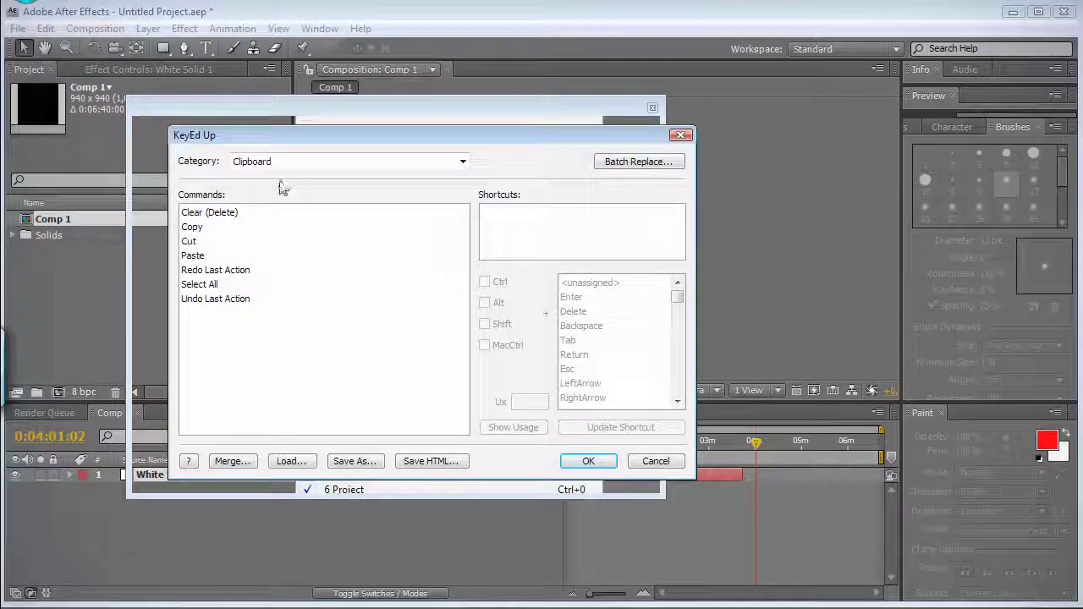
click(283, 160)
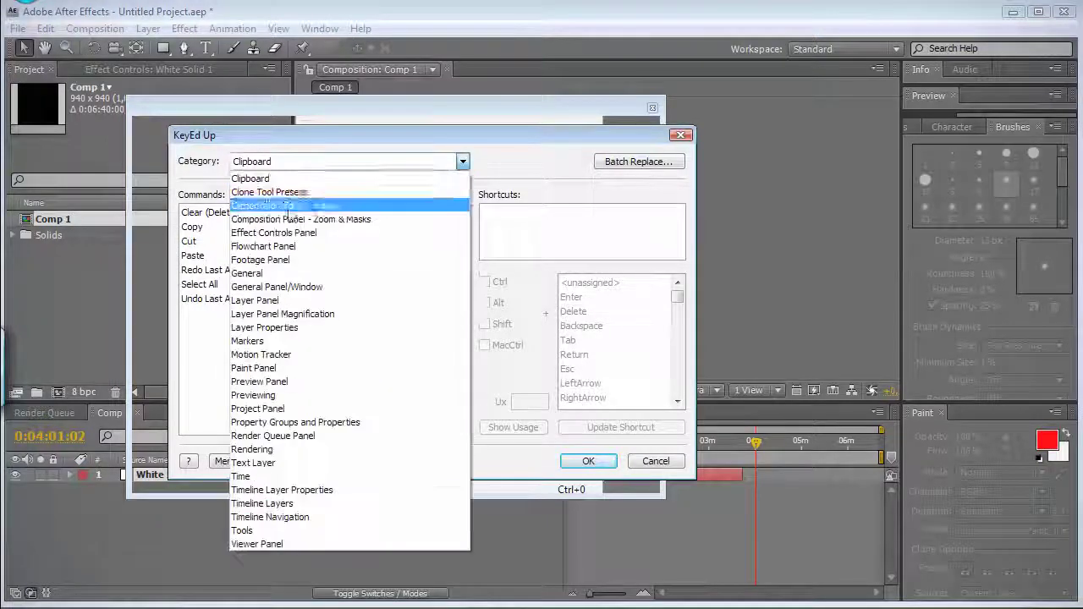
click(285, 276)
click(464, 266)
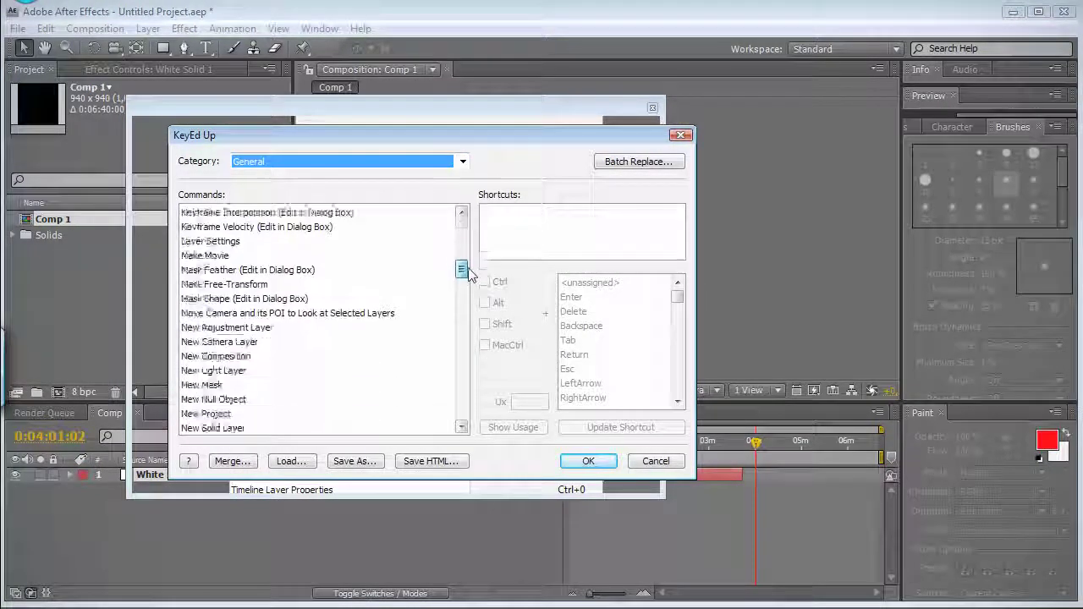
drag(469, 270, 468, 311)
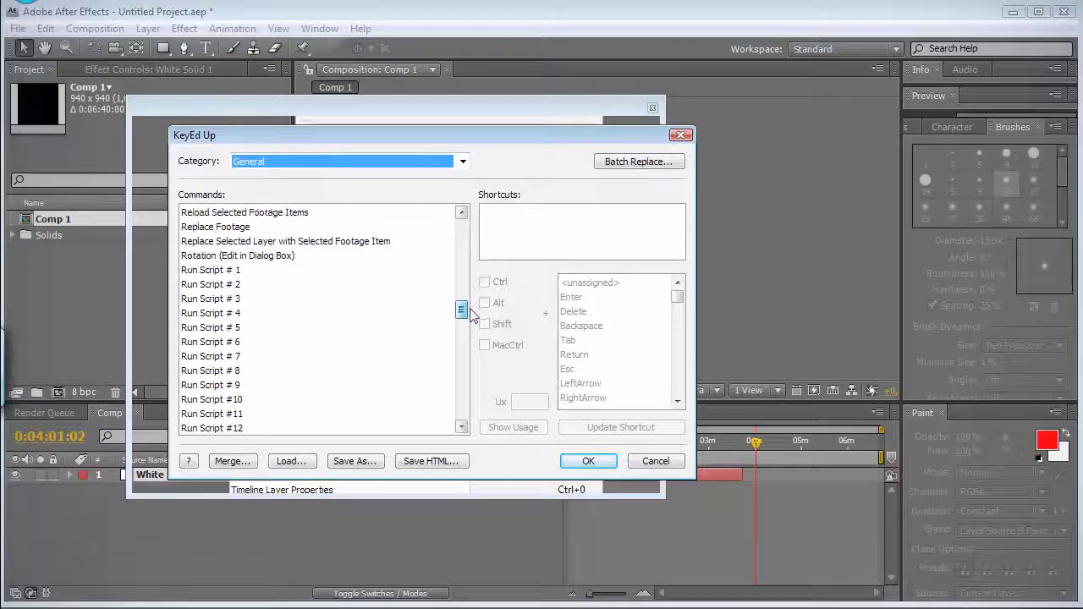
click(230, 272)
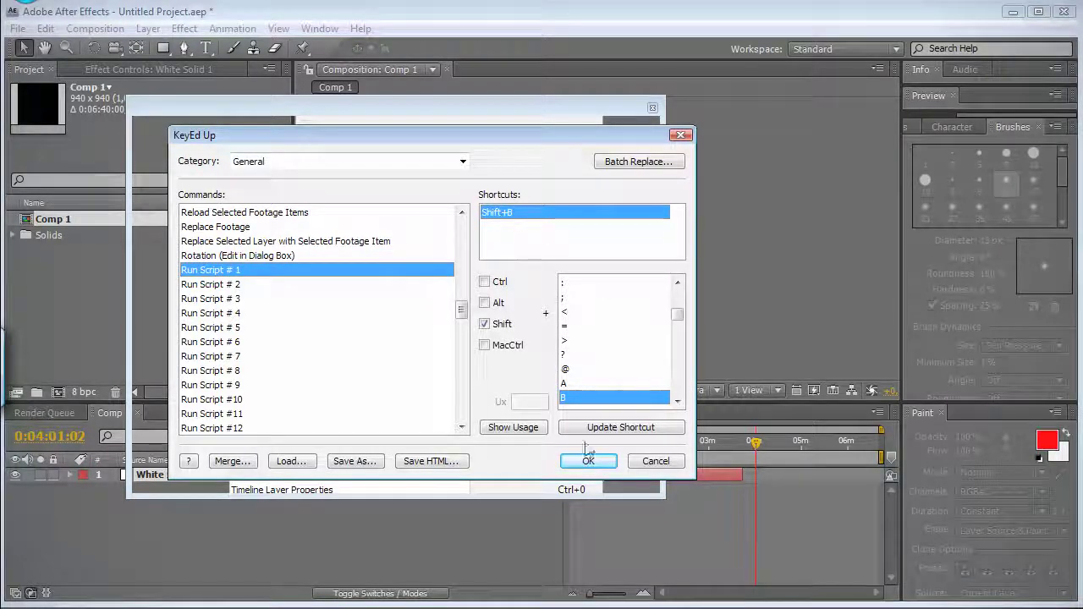
click(649, 461)
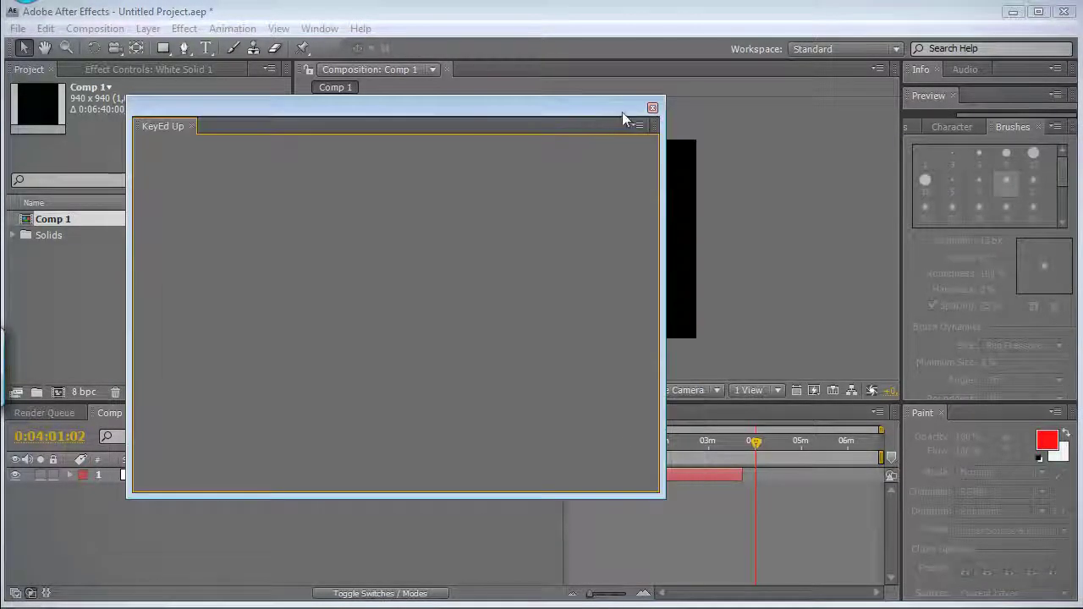
click(652, 109)
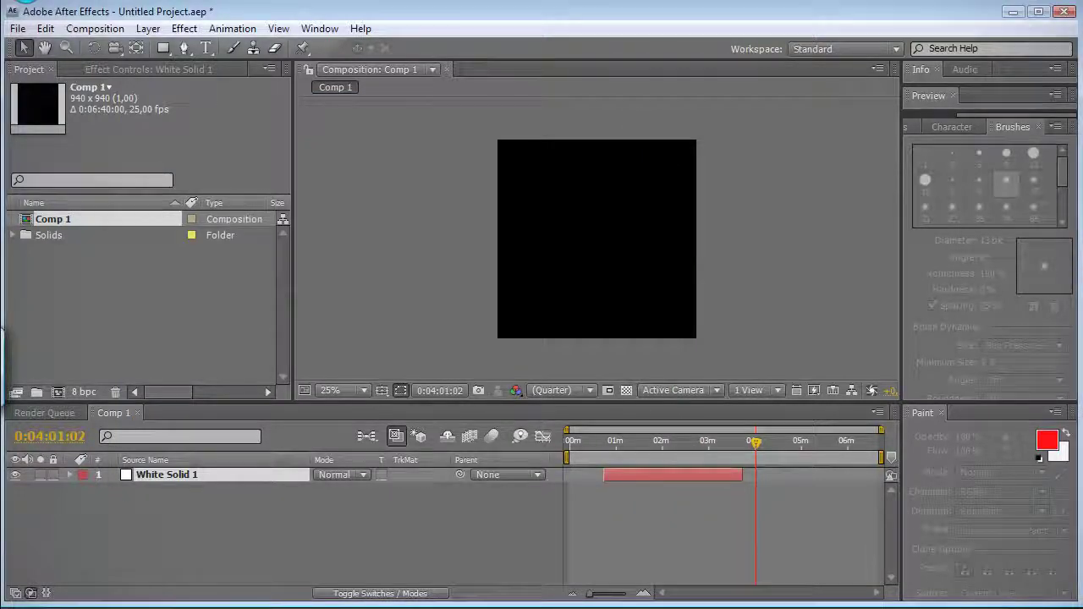
- Go back from the ScriptUI Panels folder to After Effects and check the Window menu's panels and scripts list
click(319, 28)
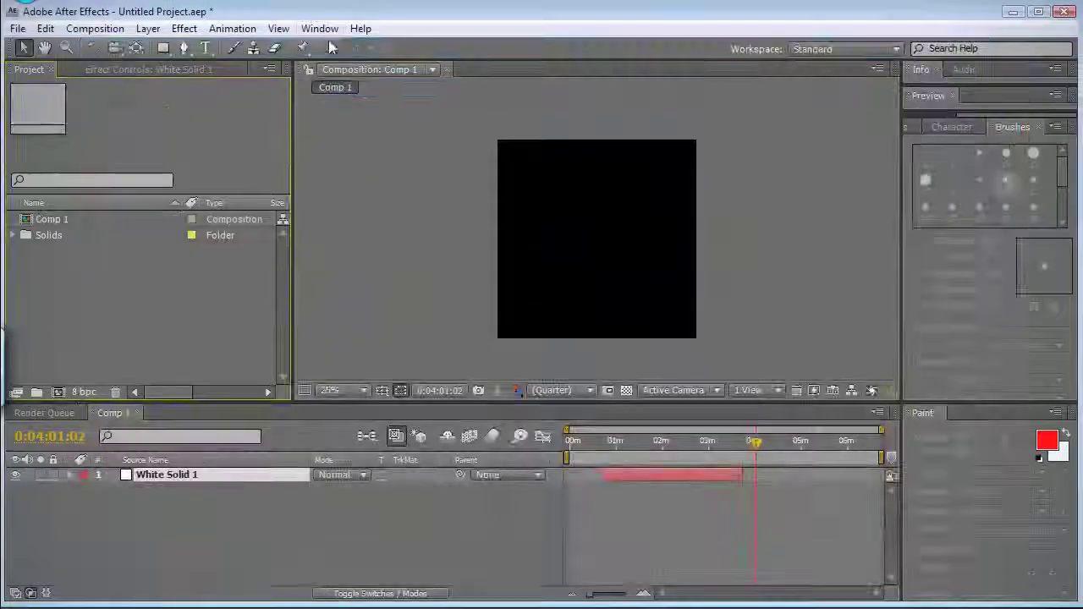
click(320, 28)
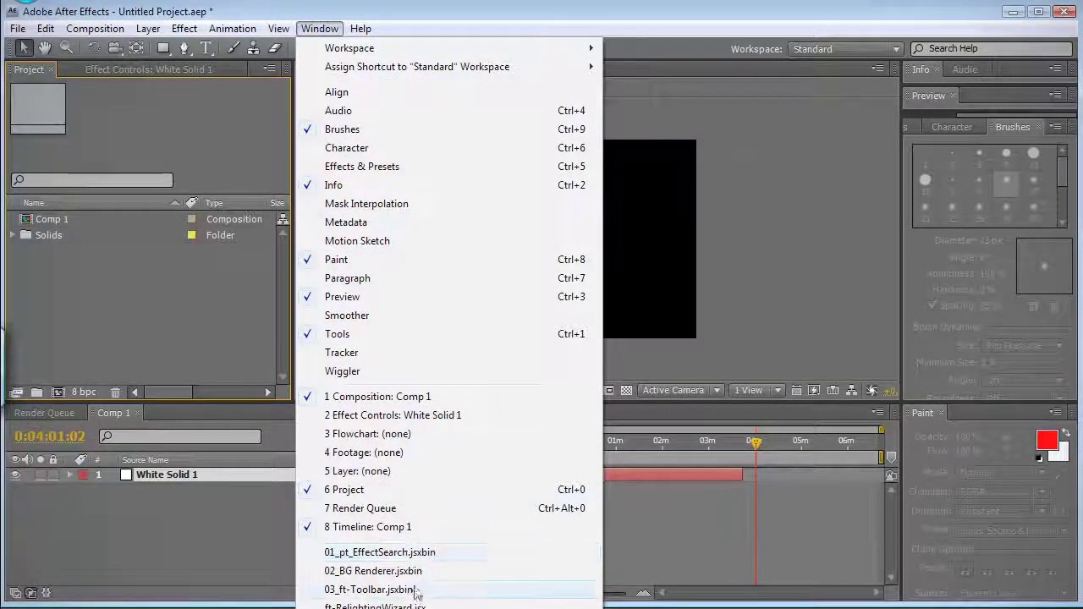
click(672, 528)
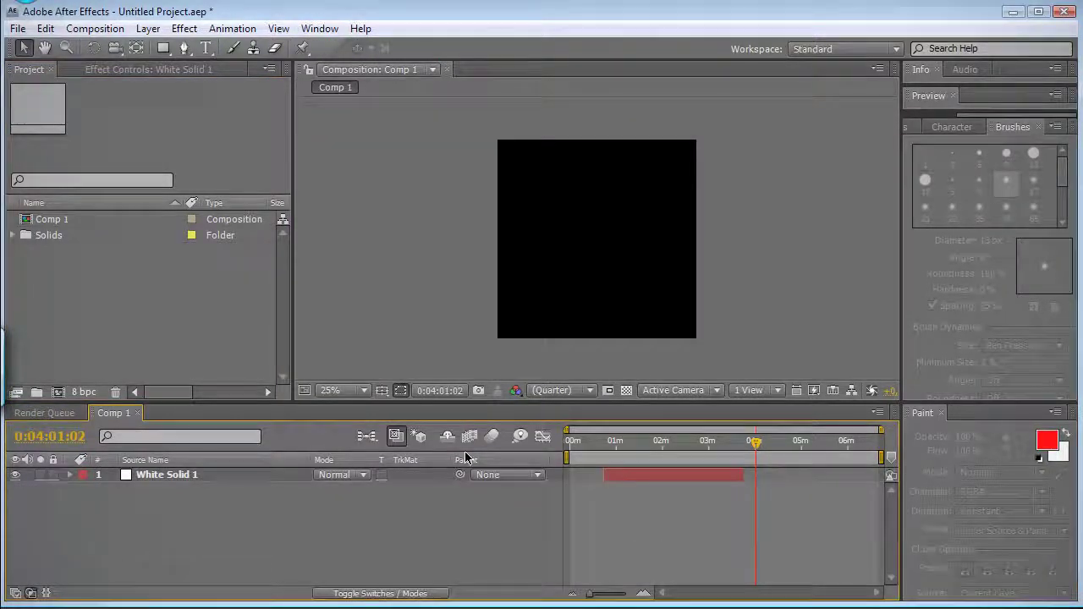